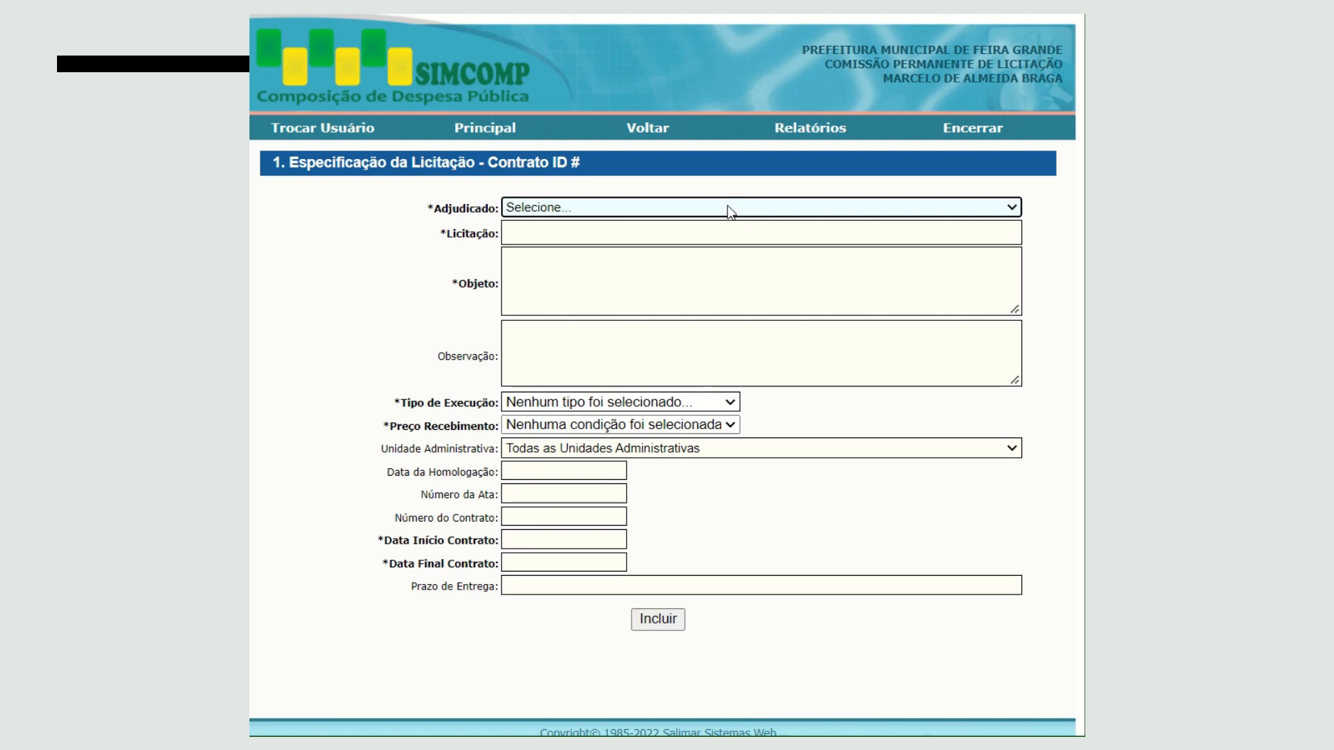
- Review the Adjudicado company list and the Cadastros options on the main page
{"action": "left_click", "coordinate": [729, 208]}
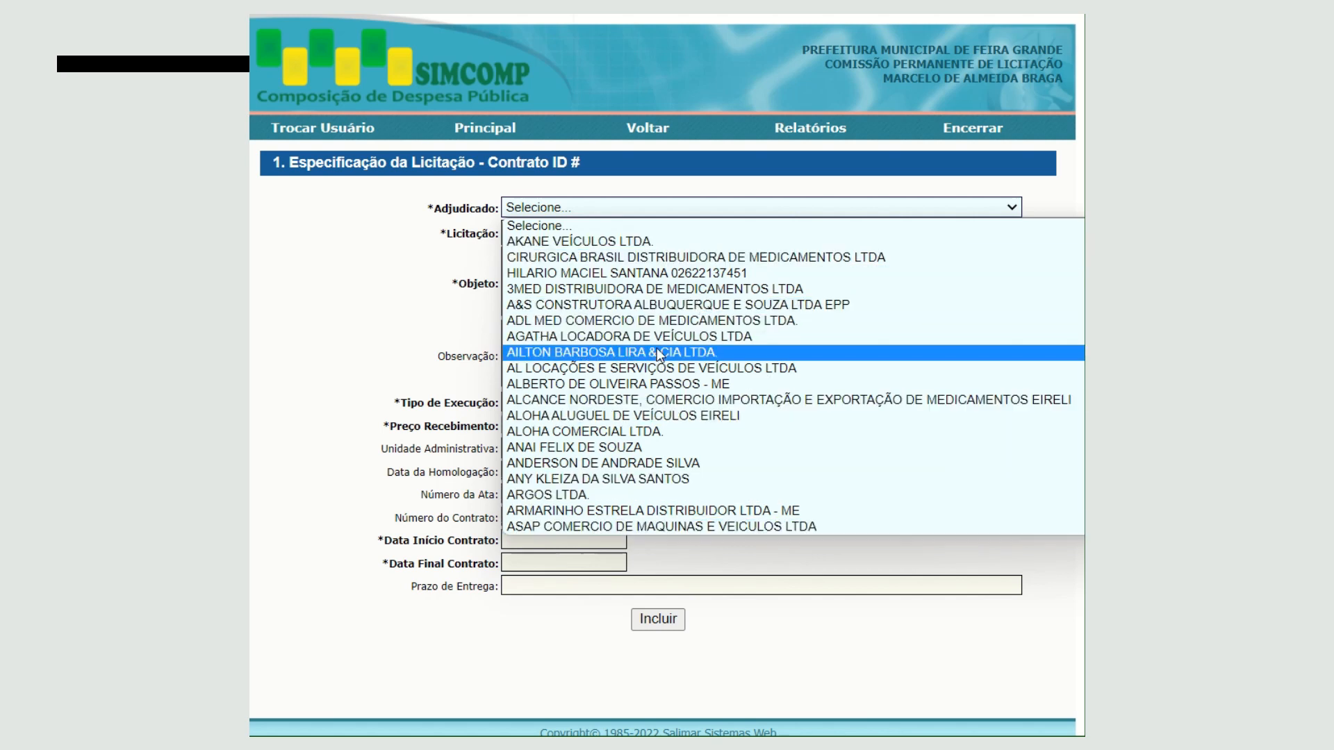
{"action": "left_click", "coordinate": [651, 134]}
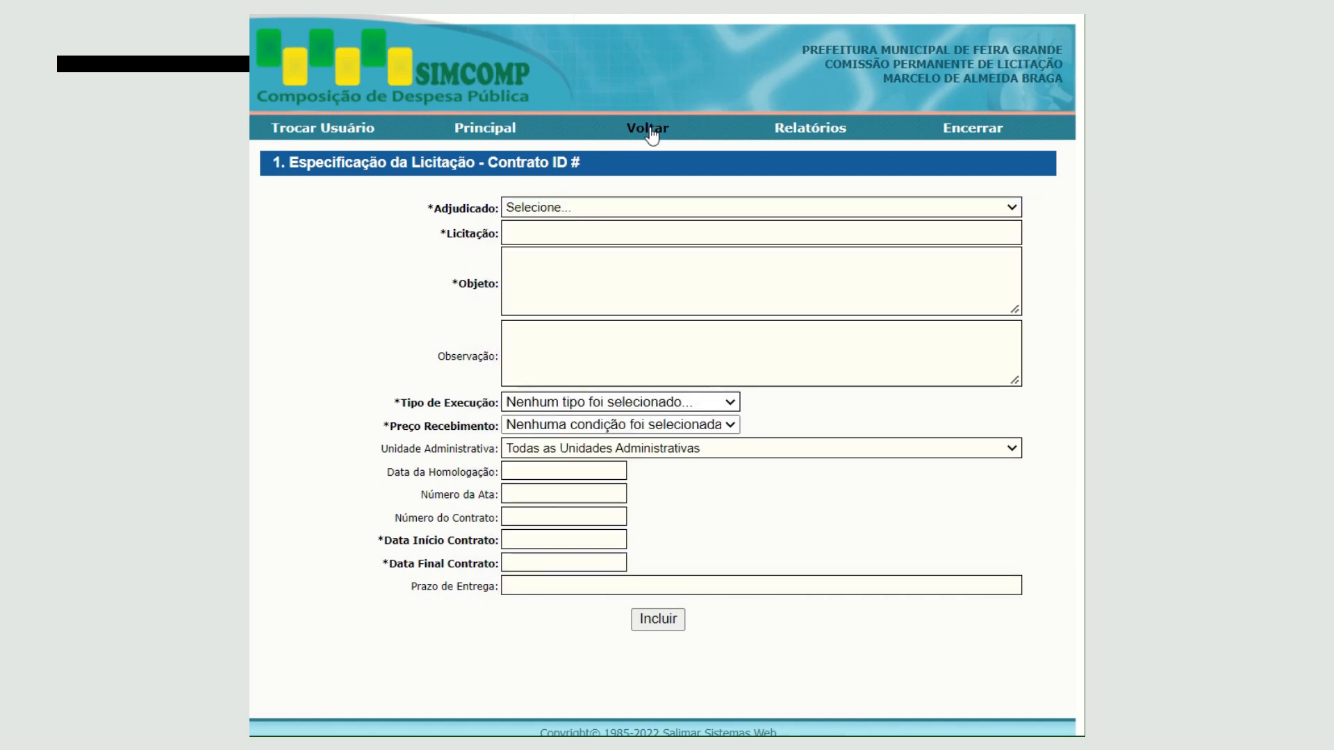
{"action": "left_click", "coordinate": [651, 134]}
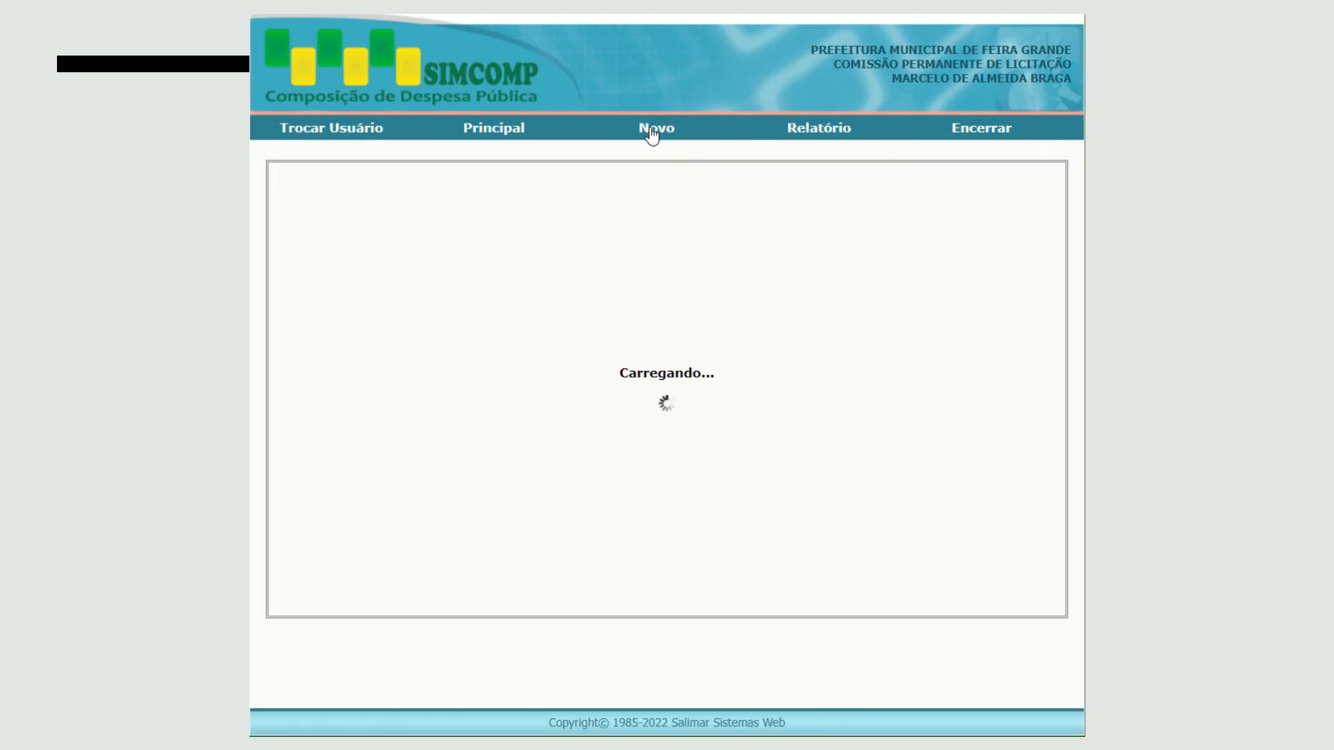
{"action": "left_click", "coordinate": [494, 136]}
{"action": "mouse_move", "coordinate": [663, 133]}
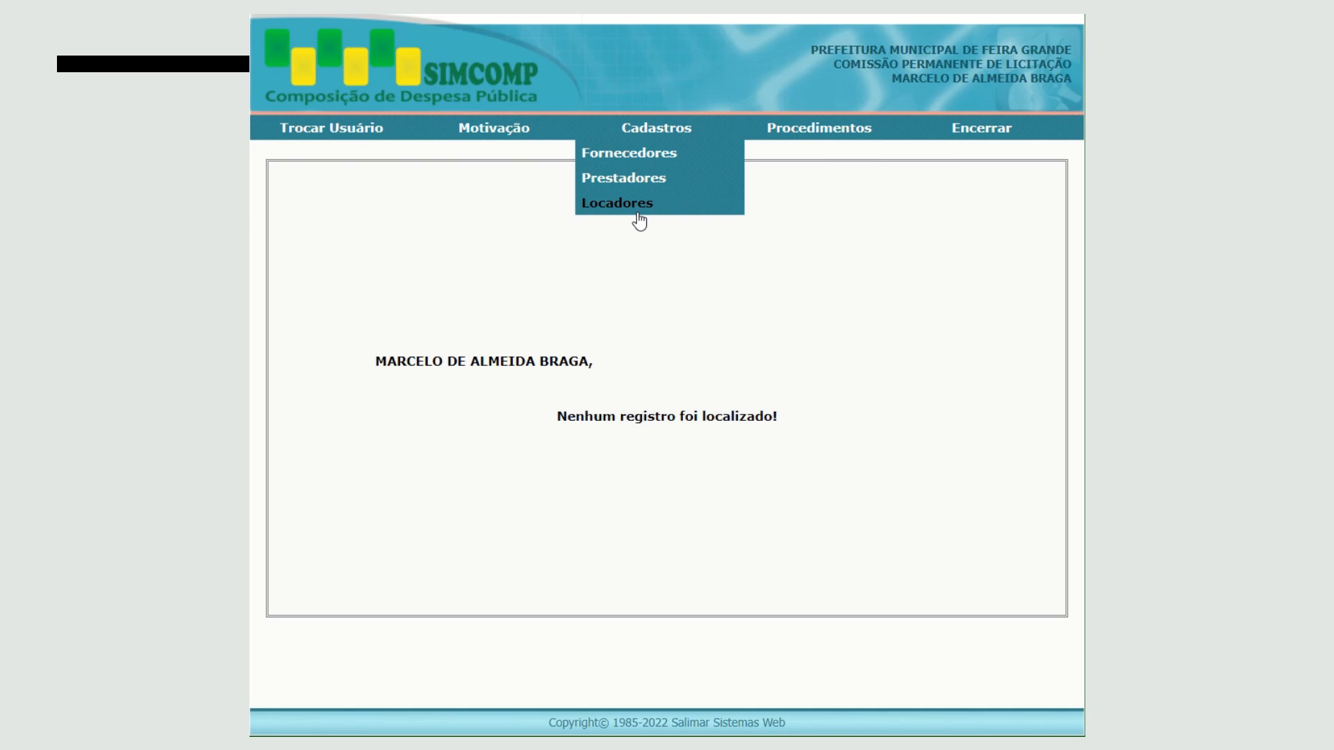
- Start a new Adjudicar Licitação record with ALOHA COMERCIAL LTDA. as the Adjudicado
{"action": "mouse_move", "coordinate": [829, 136]}
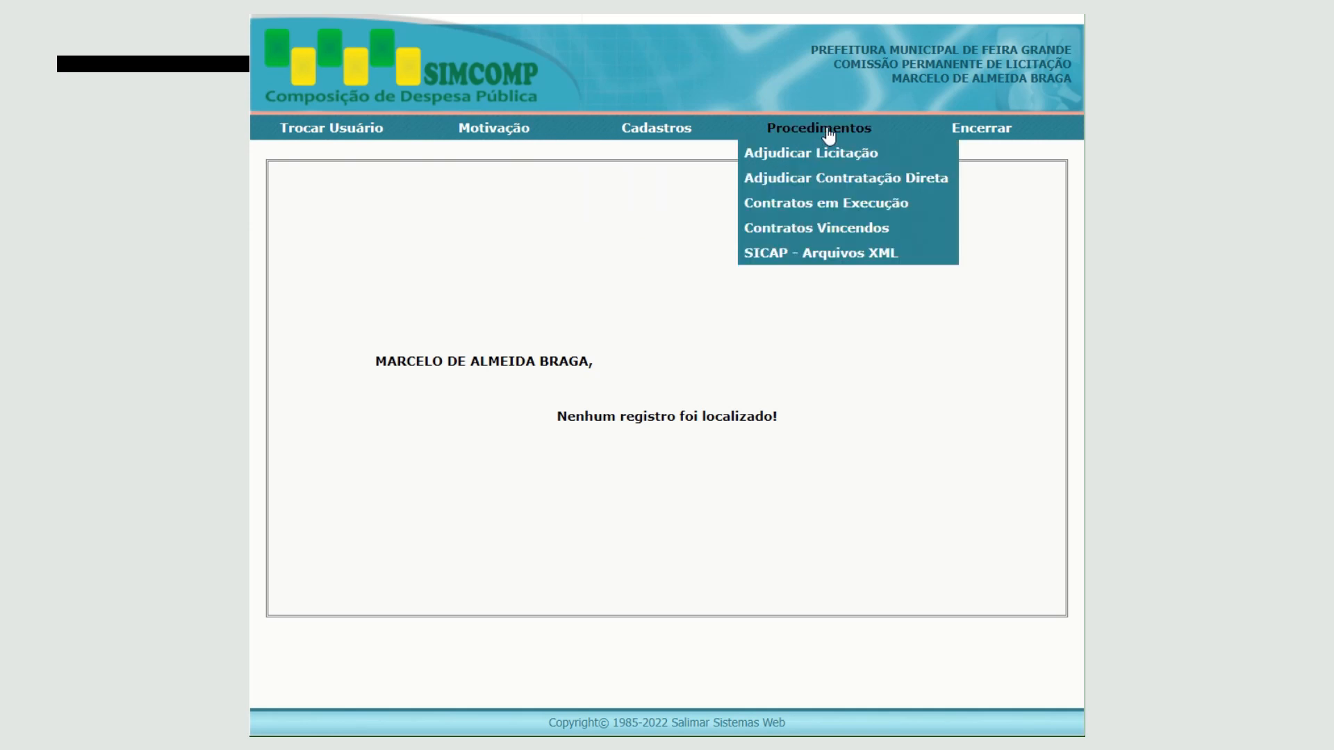
{"action": "left_click", "coordinate": [826, 155]}
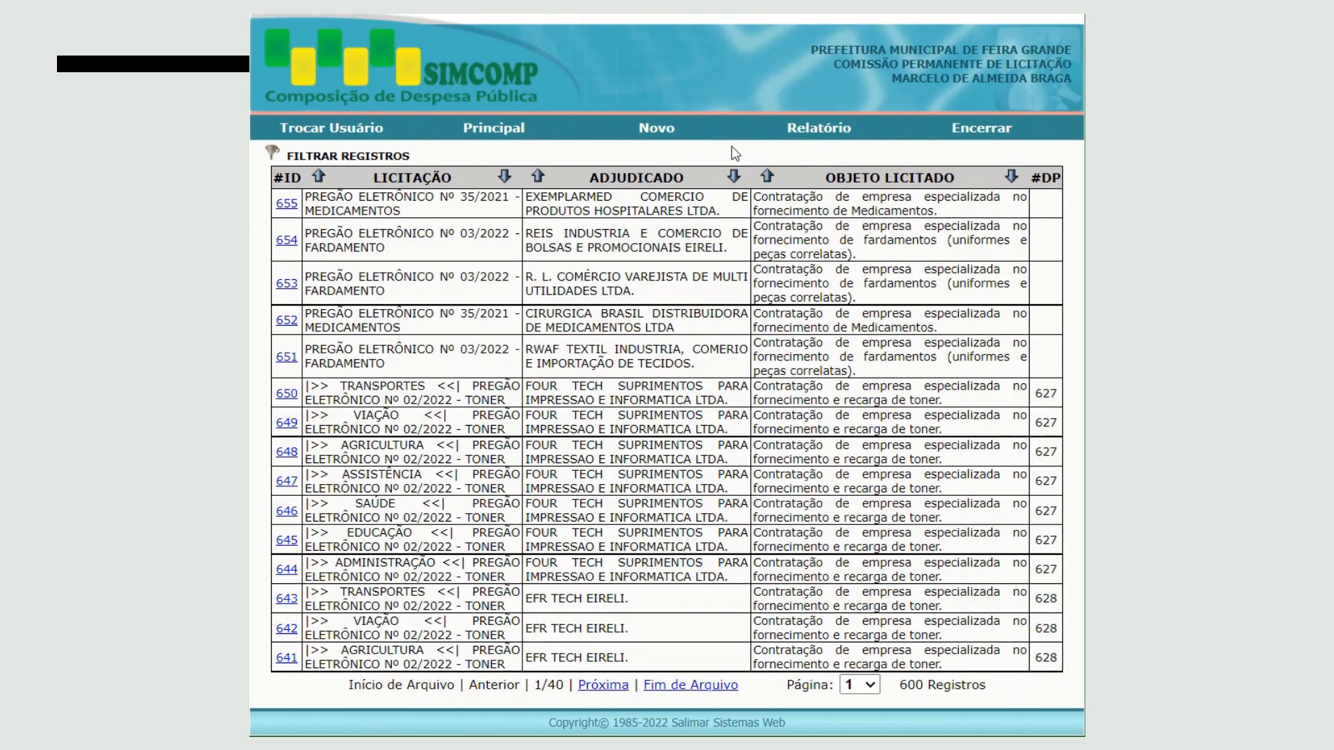
{"action": "left_click", "coordinate": [647, 129]}
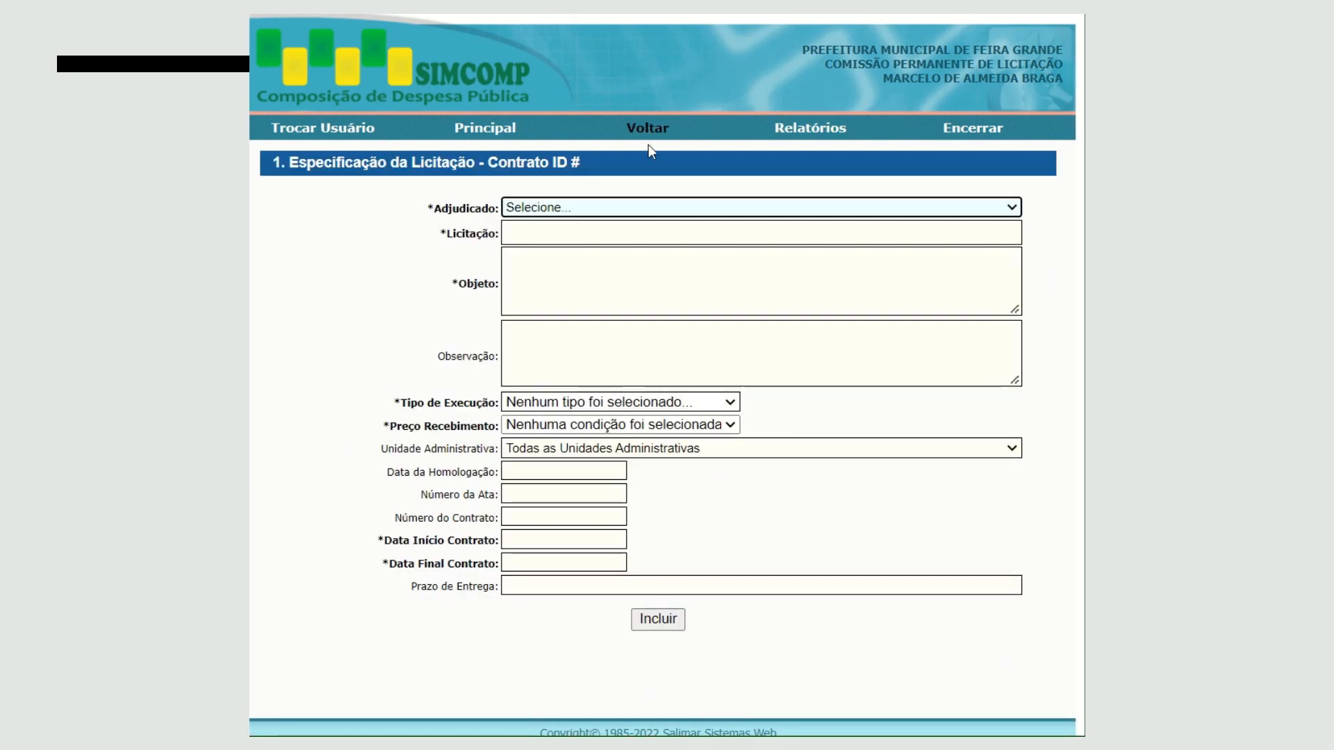
{"action": "left_click", "coordinate": [635, 208]}
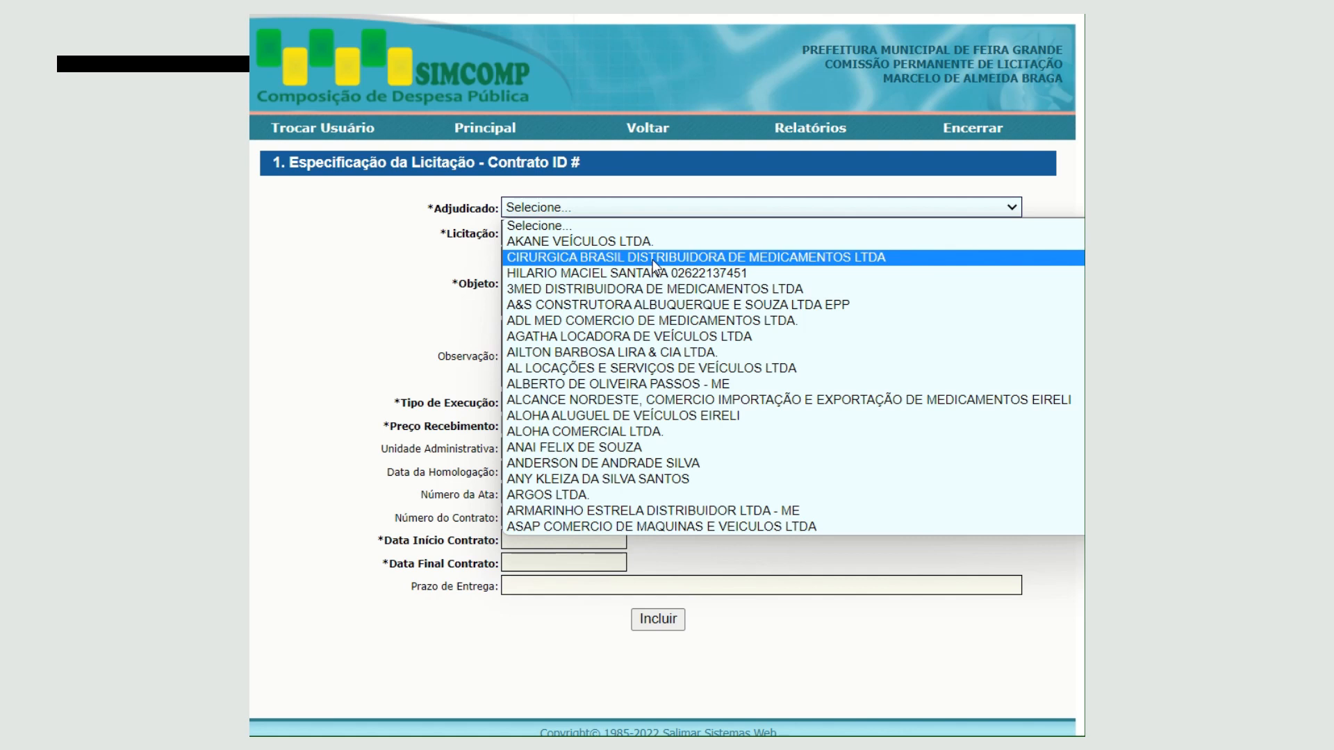
{"action": "left_click", "coordinate": [645, 432]}
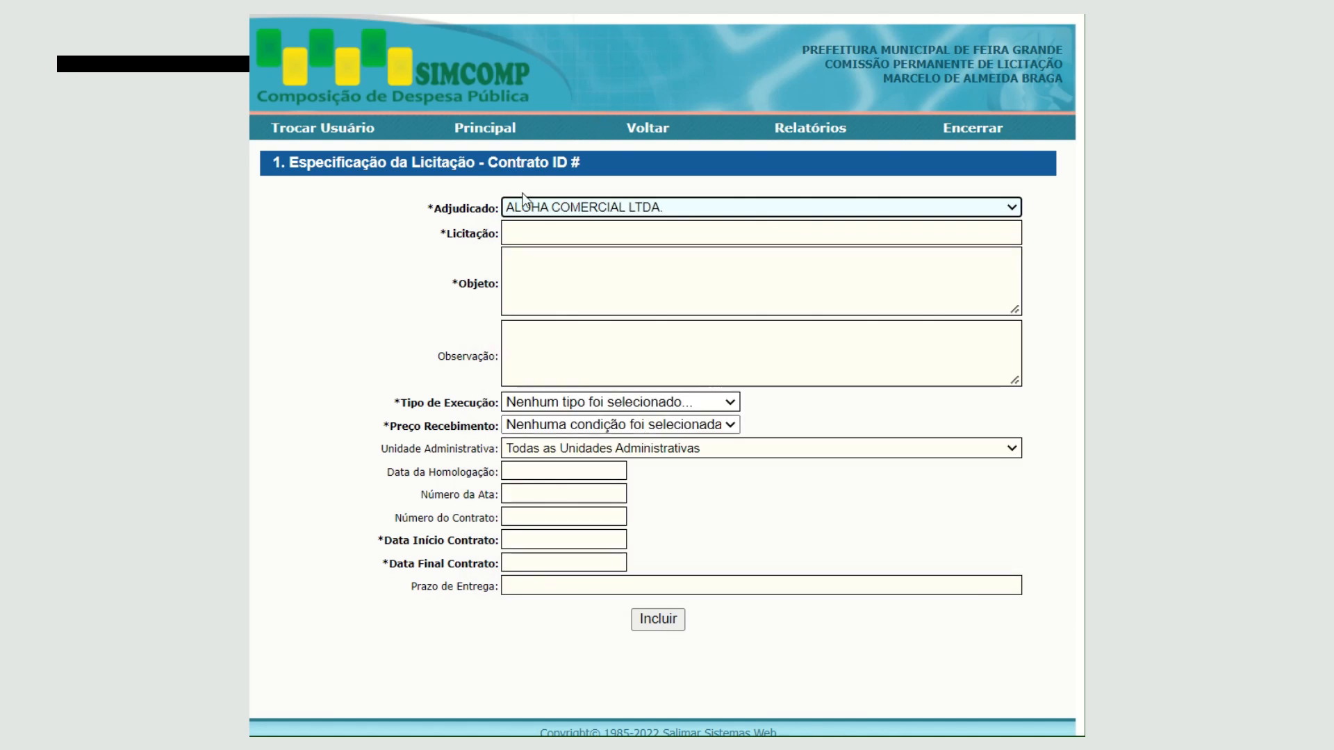
- Enter "PE Nº 001/2022 - CONTRATO" as the Licitação identification
{"action": "left_click", "coordinate": [529, 233]}
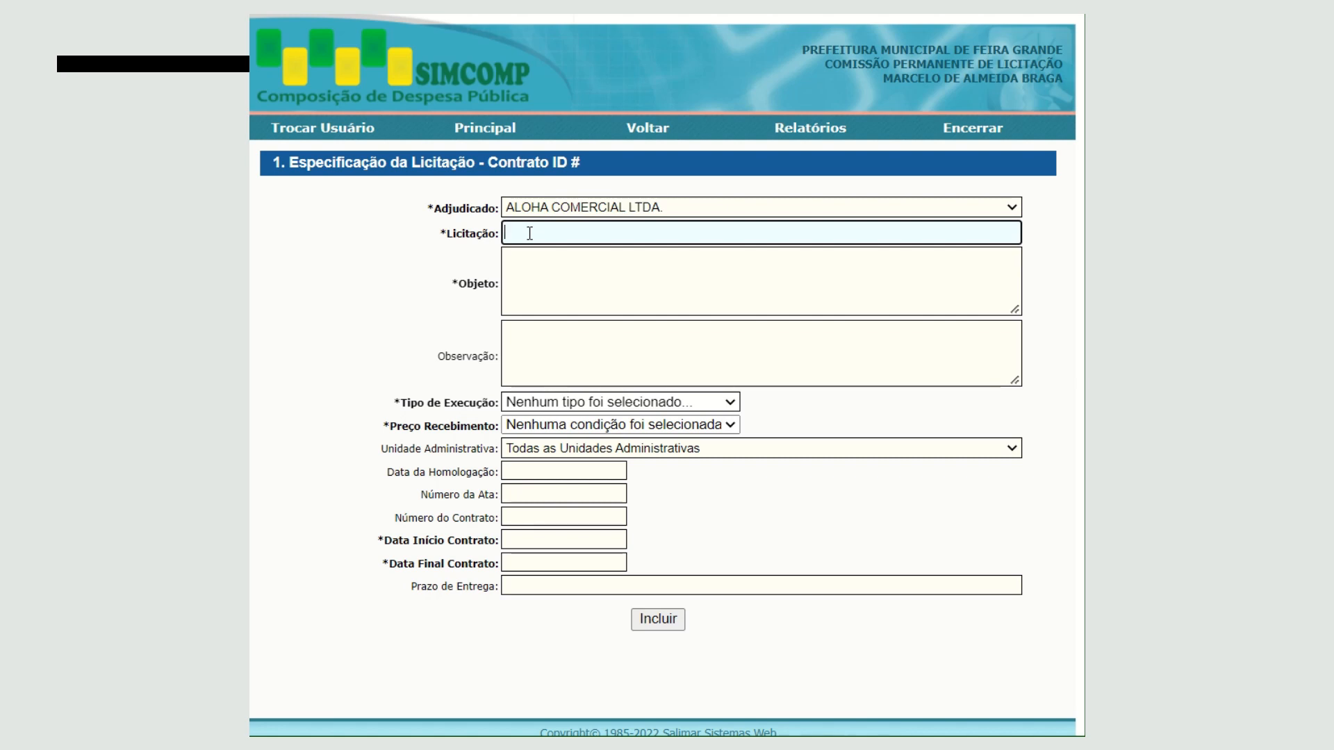
{"action": "type", "text": "PE Nº 001/2022 -"}
{"action": "type", "text": "co"}
{"action": "key", "text": "BackSpace"}
{"action": "key", "text": "BackSpace"}
{"action": "type", "text": "CONTRATO"}
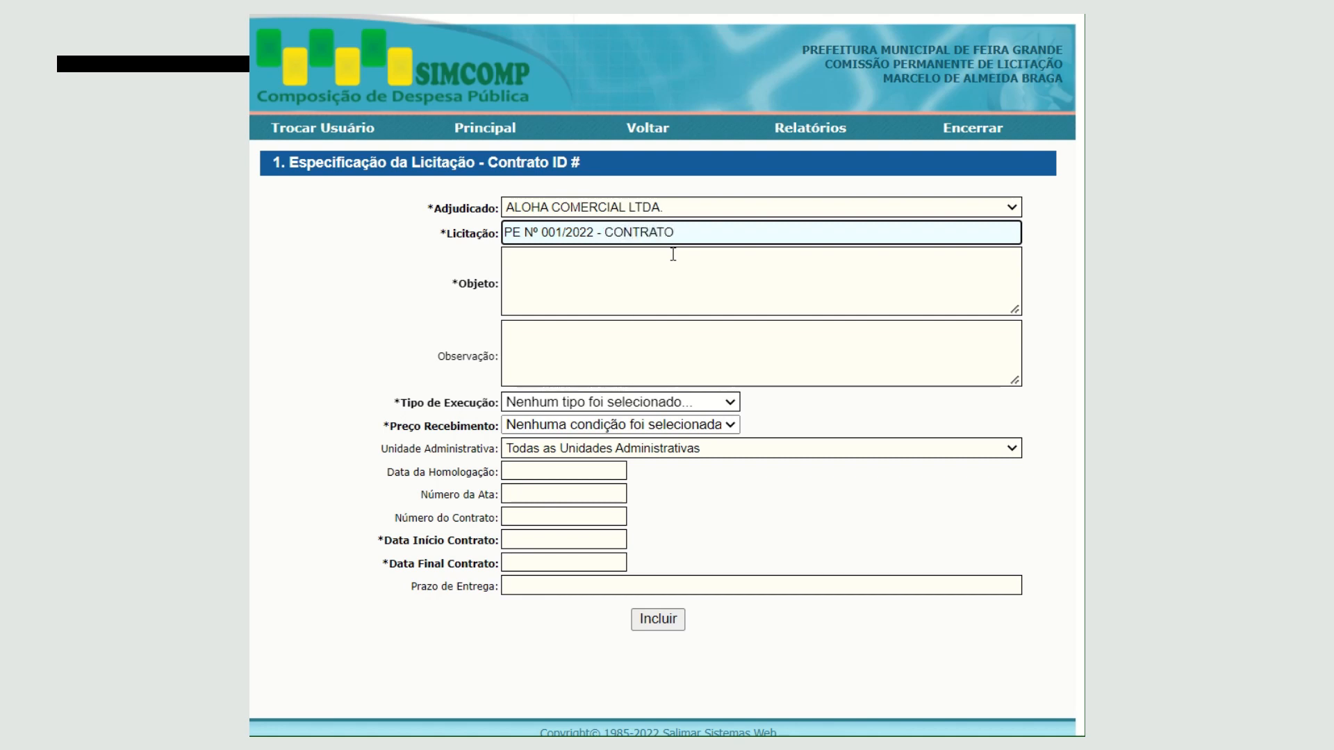
- Replace CONTRATO with the abbreviation "CNT Nº" in the Licitação text
{"action": "key", "text": "BackSpace"}
{"action": "key", "text": "BackSpace"}
{"action": "key", "text": "BackSpace"}
{"action": "key", "text": "BackSpace"}
{"action": "key", "text": "BackSpace"}
{"action": "key", "text": "BackSpace"}
{"action": "key", "text": "BackSpace"}
{"action": "type", "text": "NT Nº"}
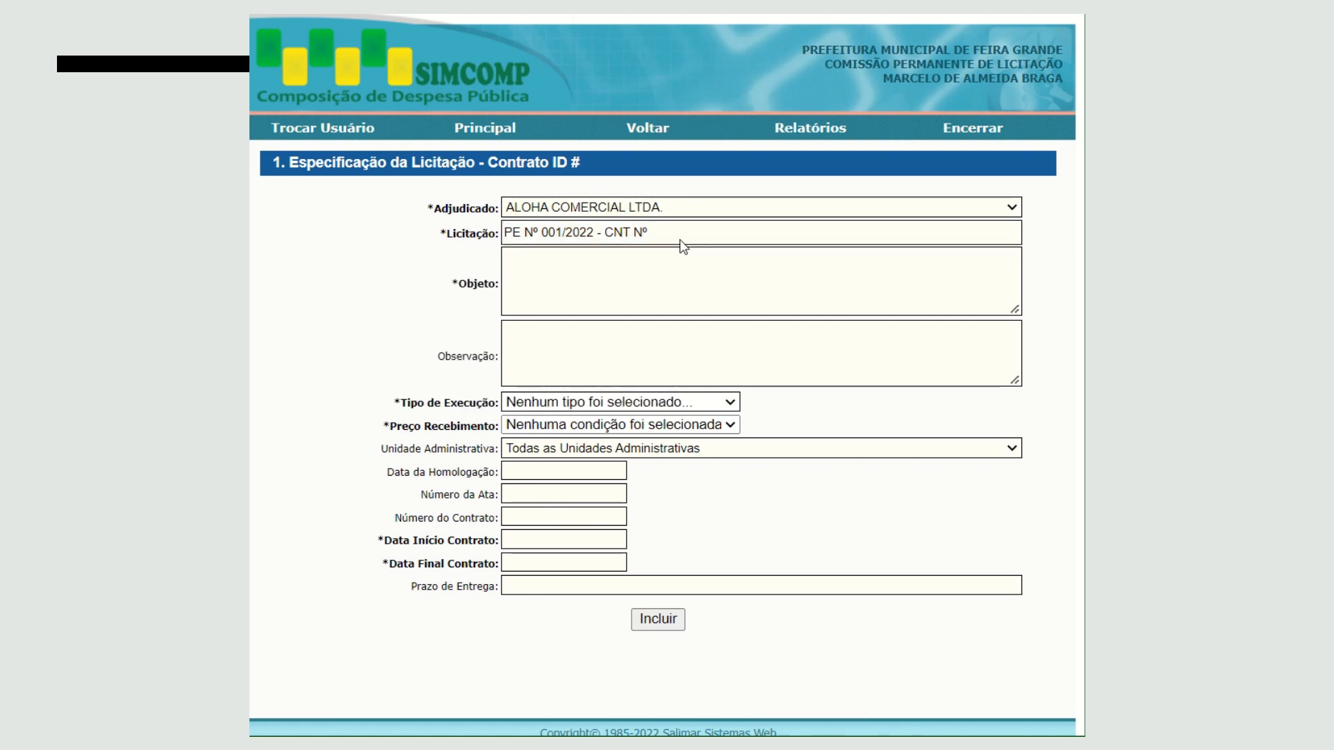
- Complete the Licitação text after "CNT Nº" with "003/2022 - MATERIAL DE LIMPEZA"
{"action": "left_click", "coordinate": [678, 239]}
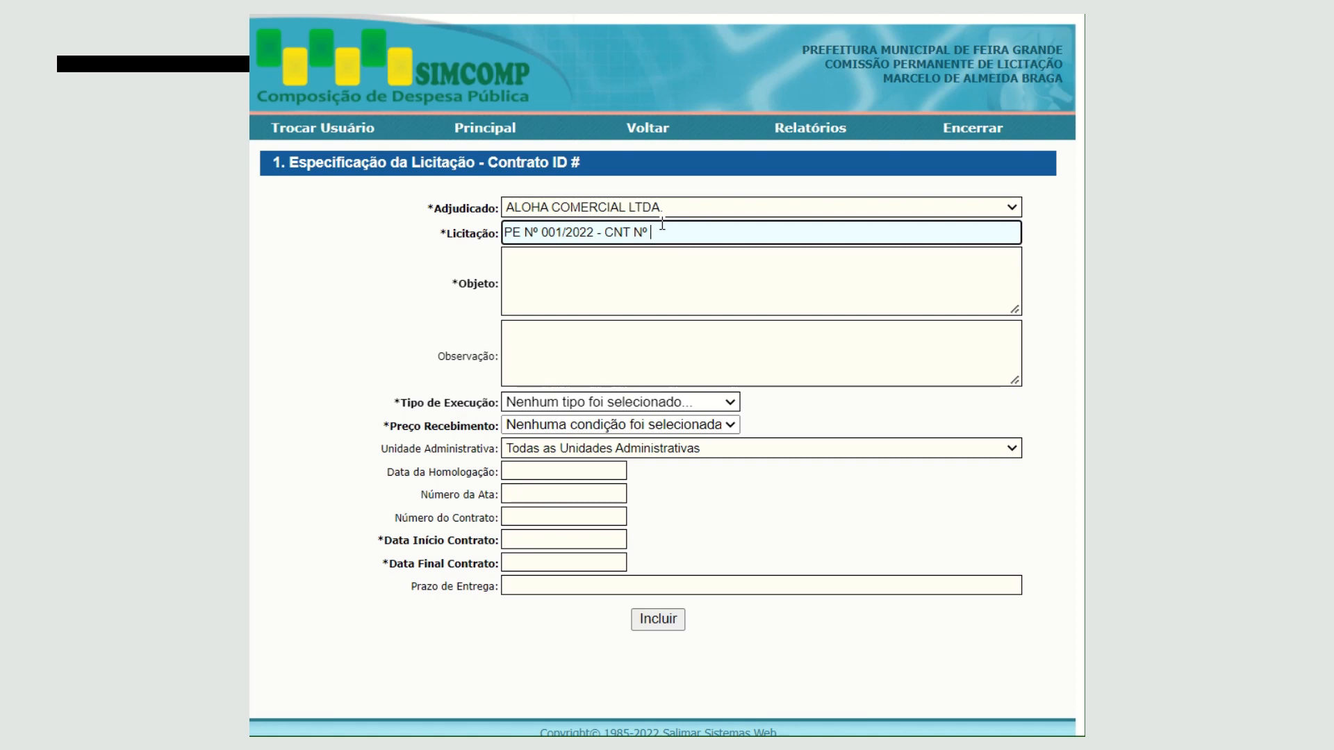
{"action": "type", "text": "00"}
{"action": "type", "text": "/2022 -"}
{"action": "type", "text": "MATERIAL DE LIOMP"}
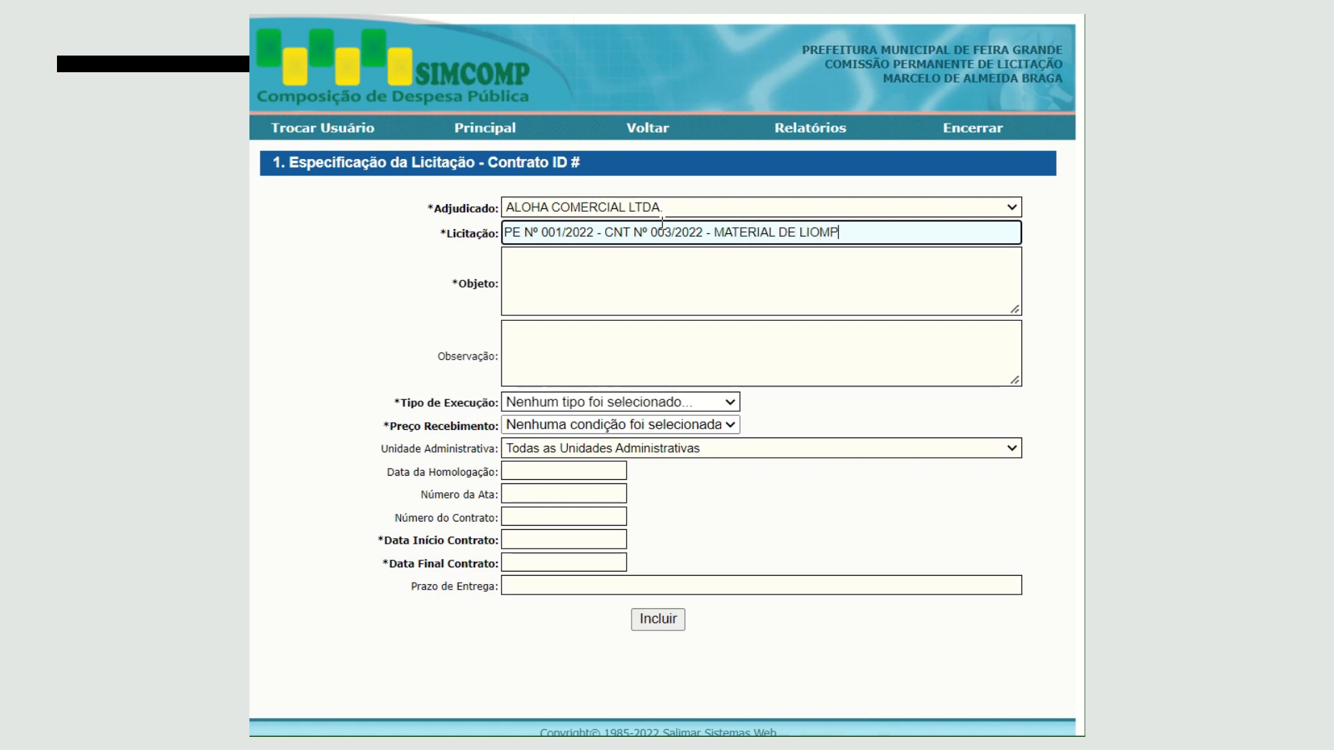
{"action": "key", "text": "BackSpace"}
{"action": "key", "text": "BackSpace"}
{"action": "key", "text": "BackSpace"}
{"action": "type", "text": "MPEZA"}
- Highlight the bid number, the contract number and the material description one after another in the Licitação text
{"action": "key", "text": "Home"}
{"action": "key", "text": "shift+Right"}
{"action": "key", "text": "shift+Right"}
{"action": "key", "text": "shift+Right"}
{"action": "key", "text": "shift+Right"}
{"action": "key", "text": "shift+Right"}
{"action": "key", "text": "shift+Right"}
{"action": "key", "text": "shift+Right"}
{"action": "key", "text": "shift+Right"}
{"action": "key", "text": "shift+Right"}
{"action": "key", "text": "shift+Right"}
{"action": "key", "text": "shift+Right"}
{"action": "key", "text": "shift+Right"}
{"action": "key", "text": "shift+Right"}
{"action": "key", "text": "shift+Right"}
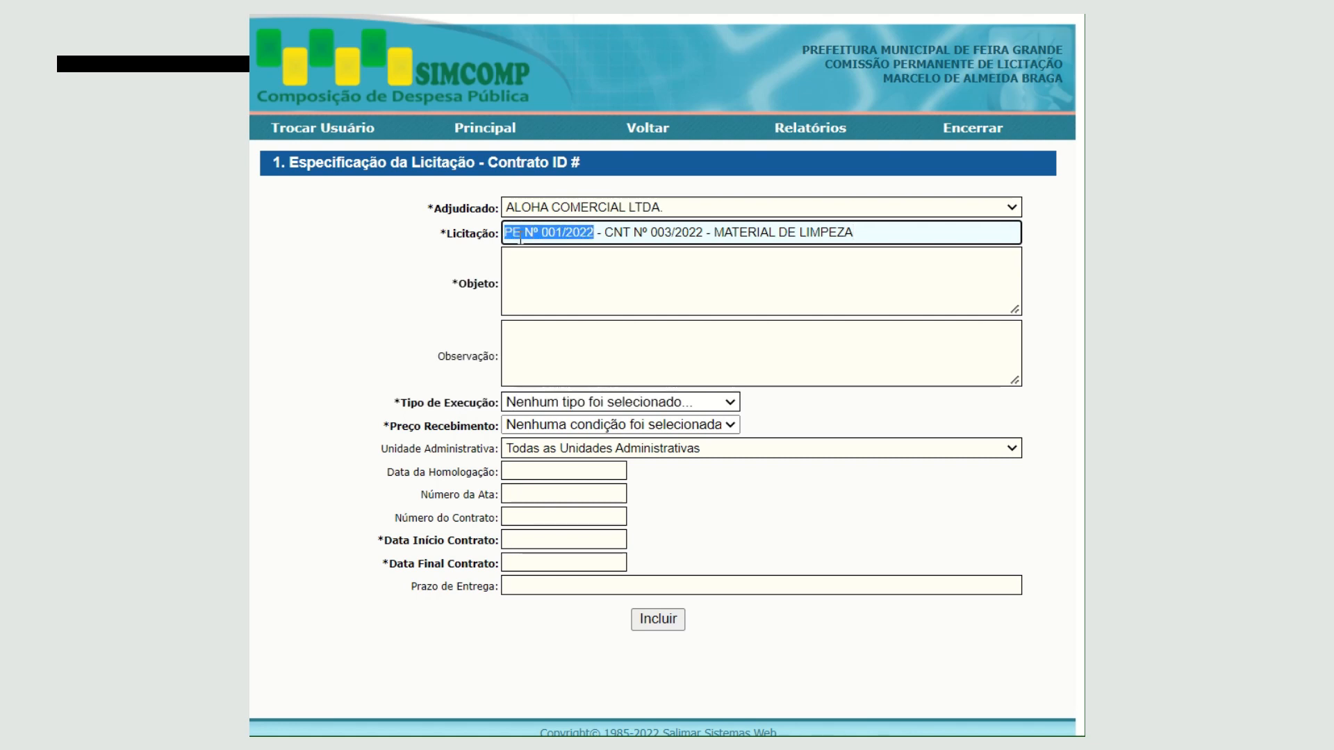
{"action": "key", "text": "Left"}
{"action": "key", "text": "Right"}
{"action": "key", "text": "Right"}
{"action": "key", "text": "Right"}
{"action": "key", "text": "Right"}
{"action": "key", "text": "Right"}
{"action": "key", "text": "Right"}
{"action": "key", "text": "Right"}
{"action": "key", "text": "Right"}
{"action": "key", "text": "Right"}
{"action": "key", "text": "Right"}
{"action": "key", "text": "Right"}
{"action": "key", "text": "Right"}
{"action": "key", "text": "Right"}
{"action": "key", "text": "Right"}
{"action": "key", "text": "Right"}
{"action": "key", "text": "Right"}
{"action": "key", "text": "Right"}
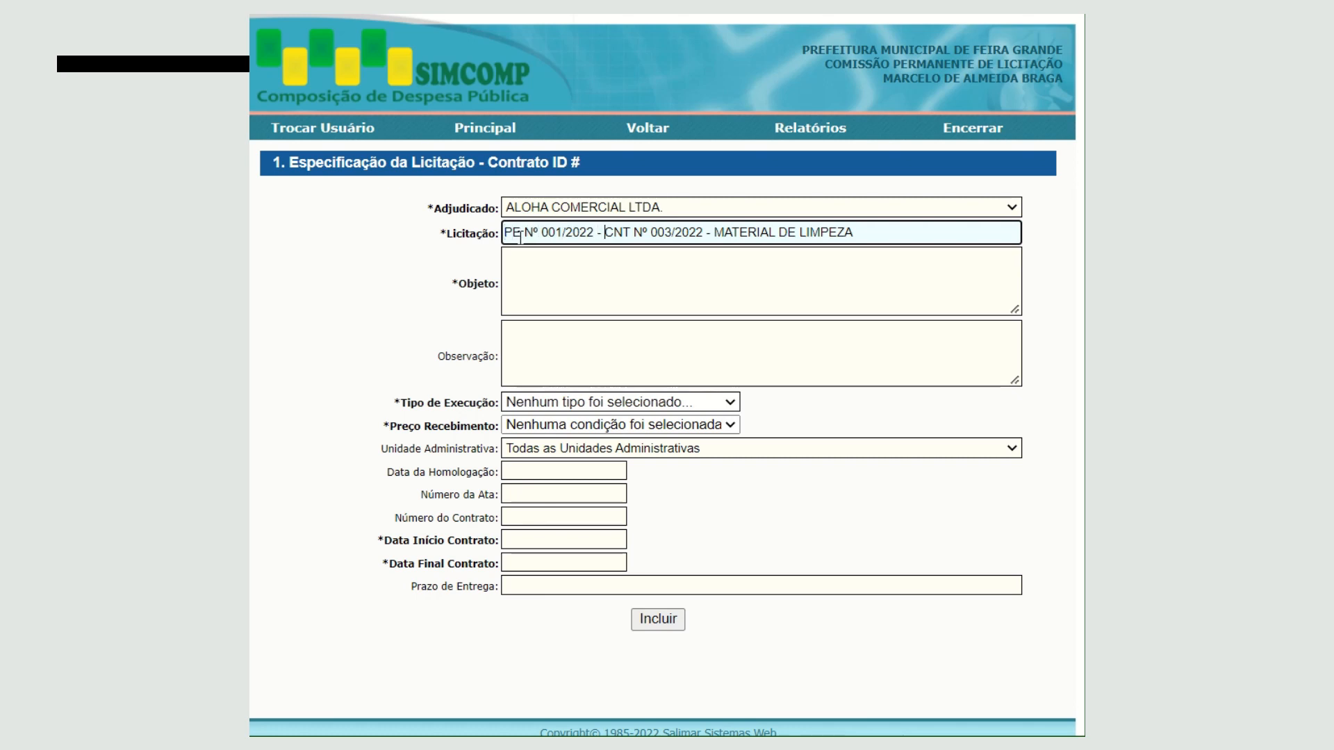
{"action": "key", "text": "shift+Right"}
{"action": "key", "text": "shift+Right"}
{"action": "key", "text": "shift+Right"}
{"action": "key", "text": "shift+Right"}
{"action": "key", "text": "shift+Right"}
{"action": "key", "text": "shift+Right"}
{"action": "key", "text": "shift+Right"}
{"action": "key", "text": "shift+Right"}
{"action": "key", "text": "shift+Right"}
{"action": "key", "text": "shift+Right"}
{"action": "key", "text": "shift+Right"}
{"action": "key", "text": "shift+Right"}
{"action": "key", "text": "shift+Right"}
{"action": "key", "text": "shift+Right"}
{"action": "key", "text": "shift+Right"}
{"action": "key", "text": "shift+Right"}
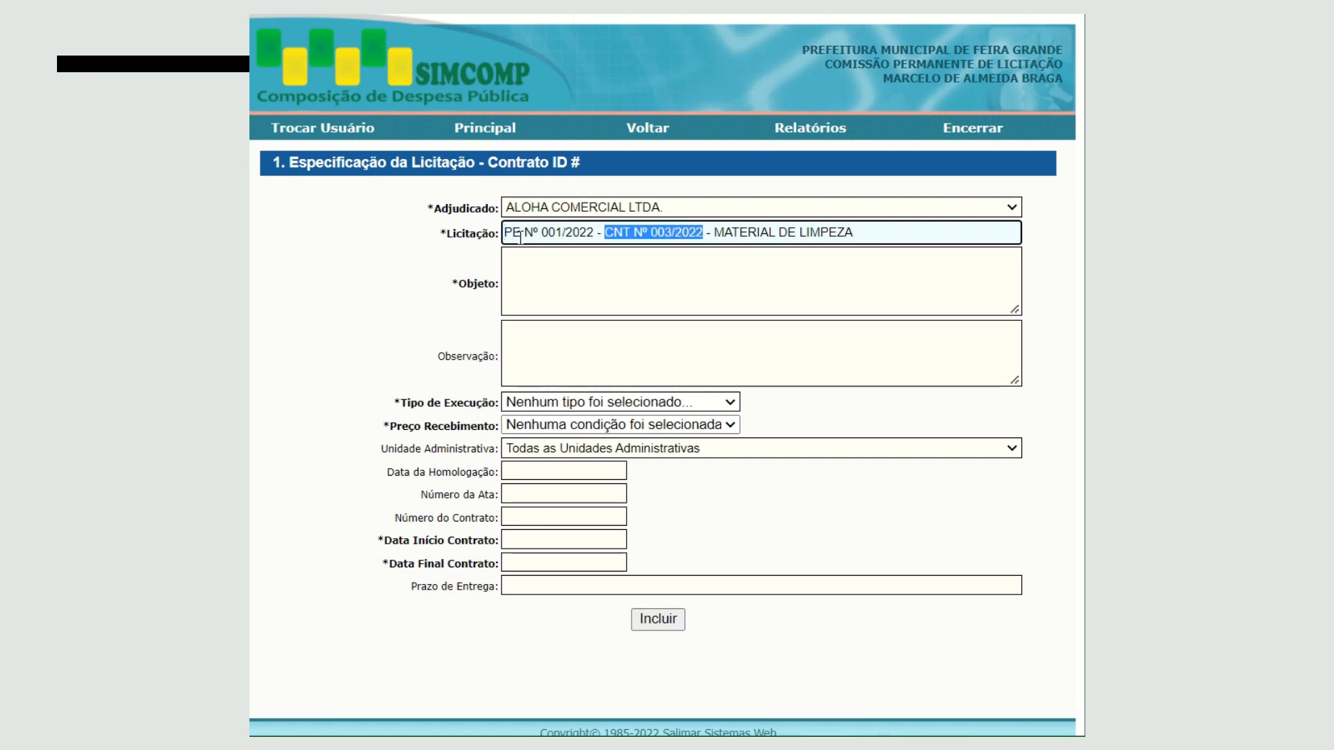
{"action": "key", "text": "Right"}
{"action": "key", "text": "Right"}
{"action": "key", "text": "Right"}
{"action": "key", "text": "shift+Right"}
{"action": "key", "text": "shift+Right"}
{"action": "key", "text": "shift+Right"}
{"action": "key", "text": "shift+Right"}
{"action": "key", "text": "shift+Right"}
{"action": "key", "text": "shift+Right"}
{"action": "key", "text": "shift+Right"}
{"action": "key", "text": "shift+Right"}
{"action": "key", "text": "shift+Right"}
{"action": "key", "text": "shift+Right"}
{"action": "key", "text": "shift+Right"}
{"action": "key", "text": "shift+Right"}
{"action": "key", "text": "shift+Right"}
{"action": "key", "text": "shift+Right"}
{"action": "key", "text": "shift+Right"}
{"action": "key", "text": "shift+Right"}
{"action": "key", "text": "shift+Right"}
{"action": "key", "text": "shift+Right"}
{"action": "key", "text": "shift+Right"}
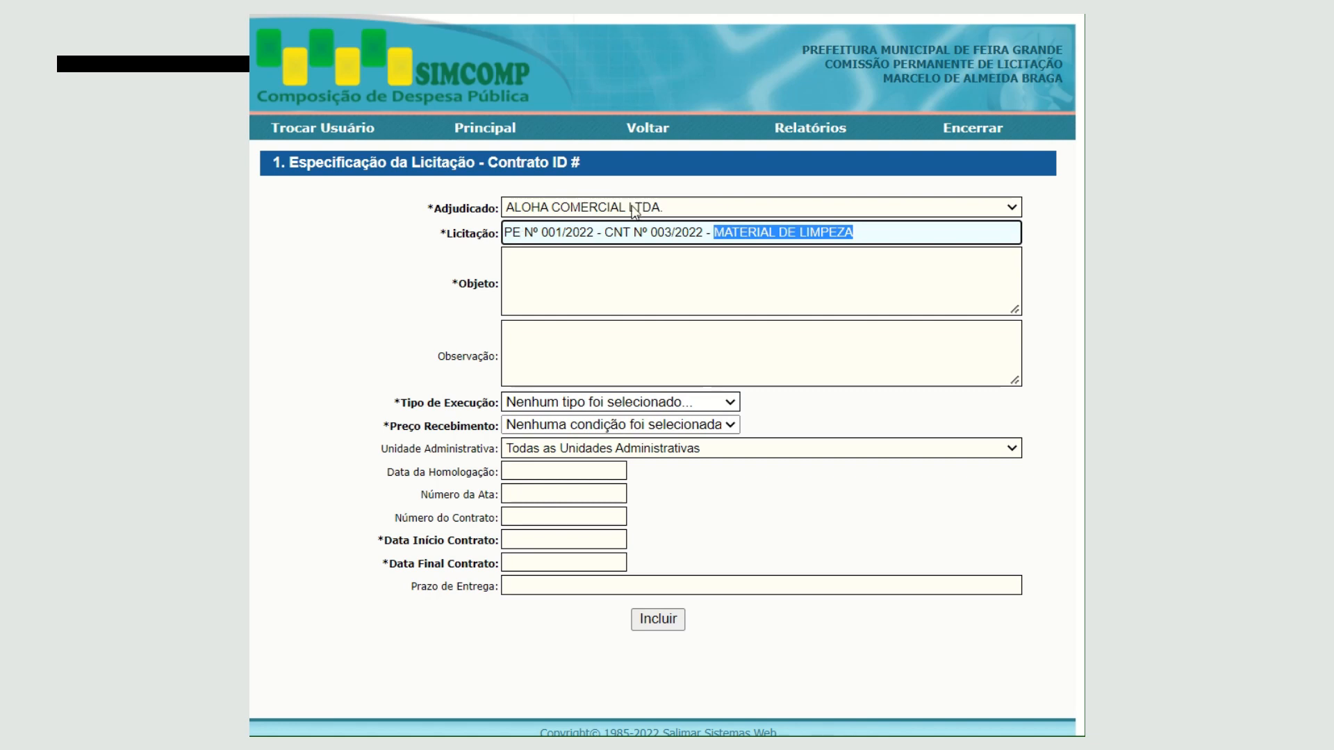
- Recheck the company chosen as Adjudicado and the Licitação text
{"action": "left_click", "coordinate": [673, 213]}
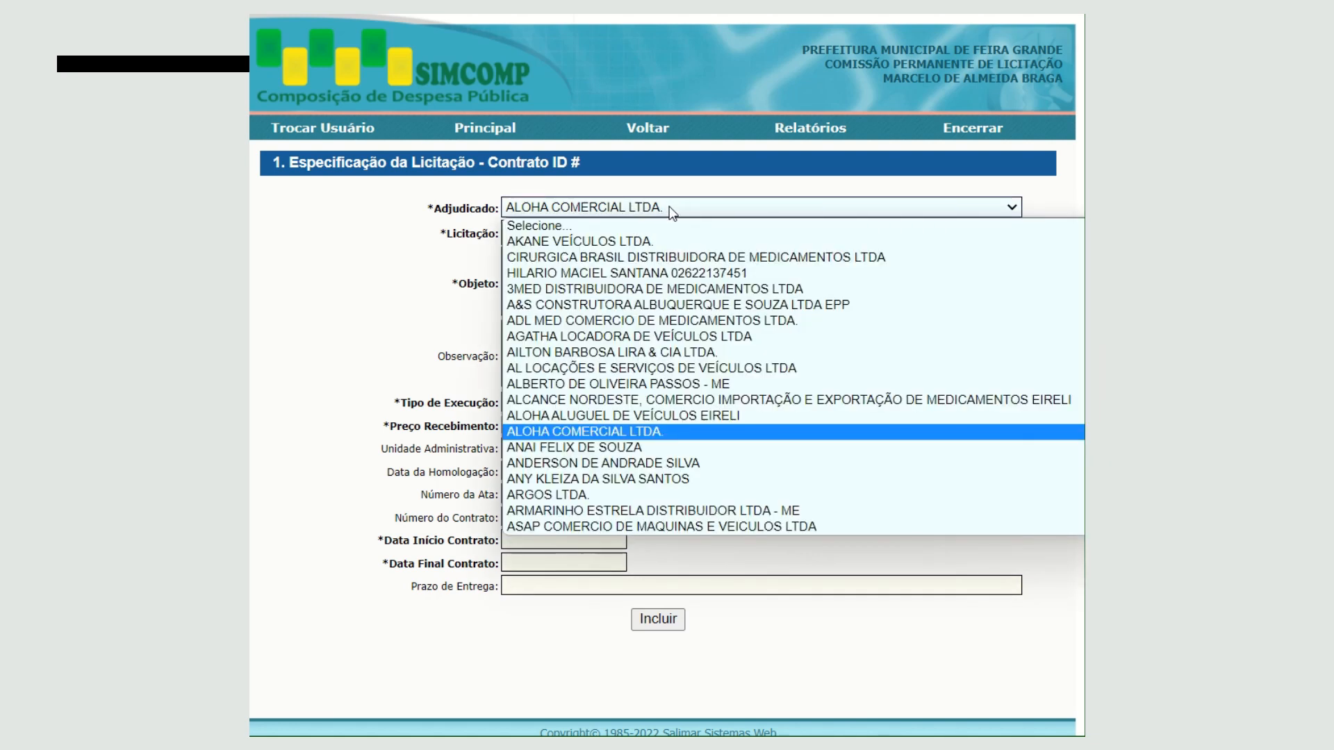
{"action": "left_click", "coordinate": [672, 213]}
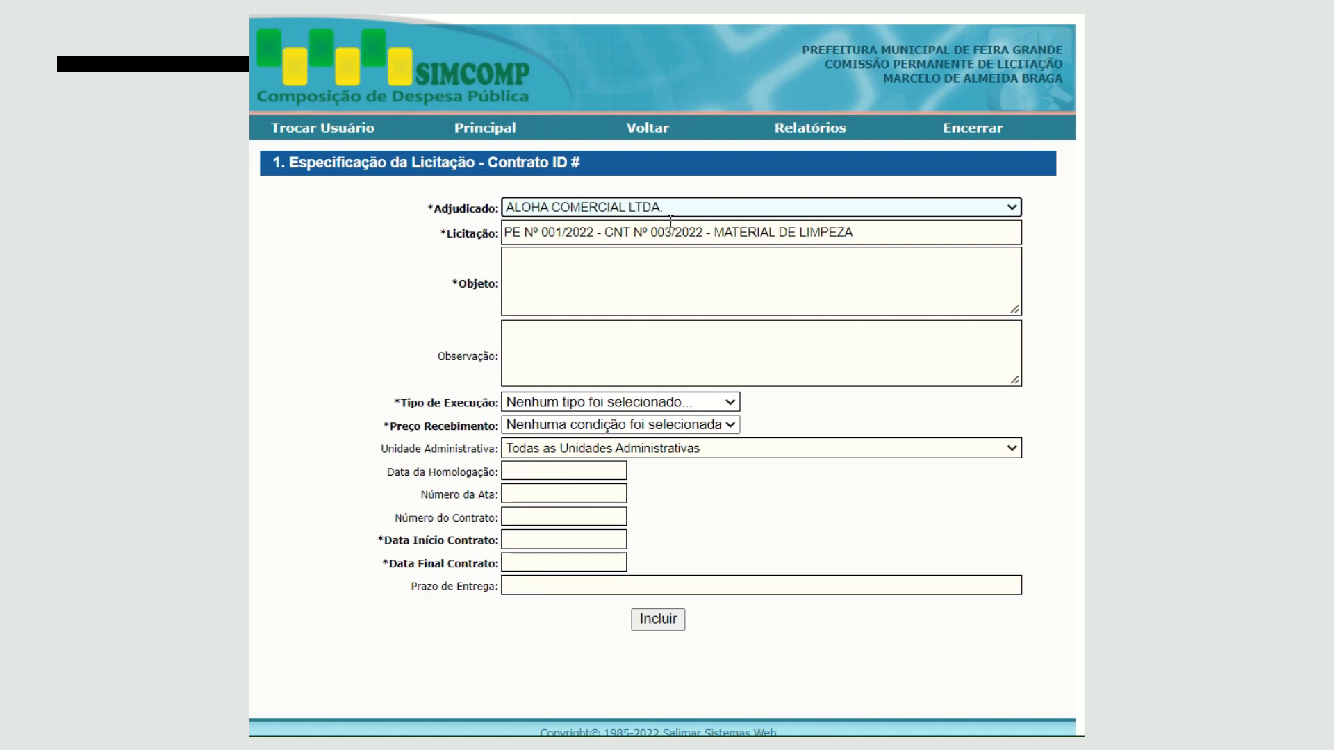
{"action": "left_click", "coordinate": [667, 236]}
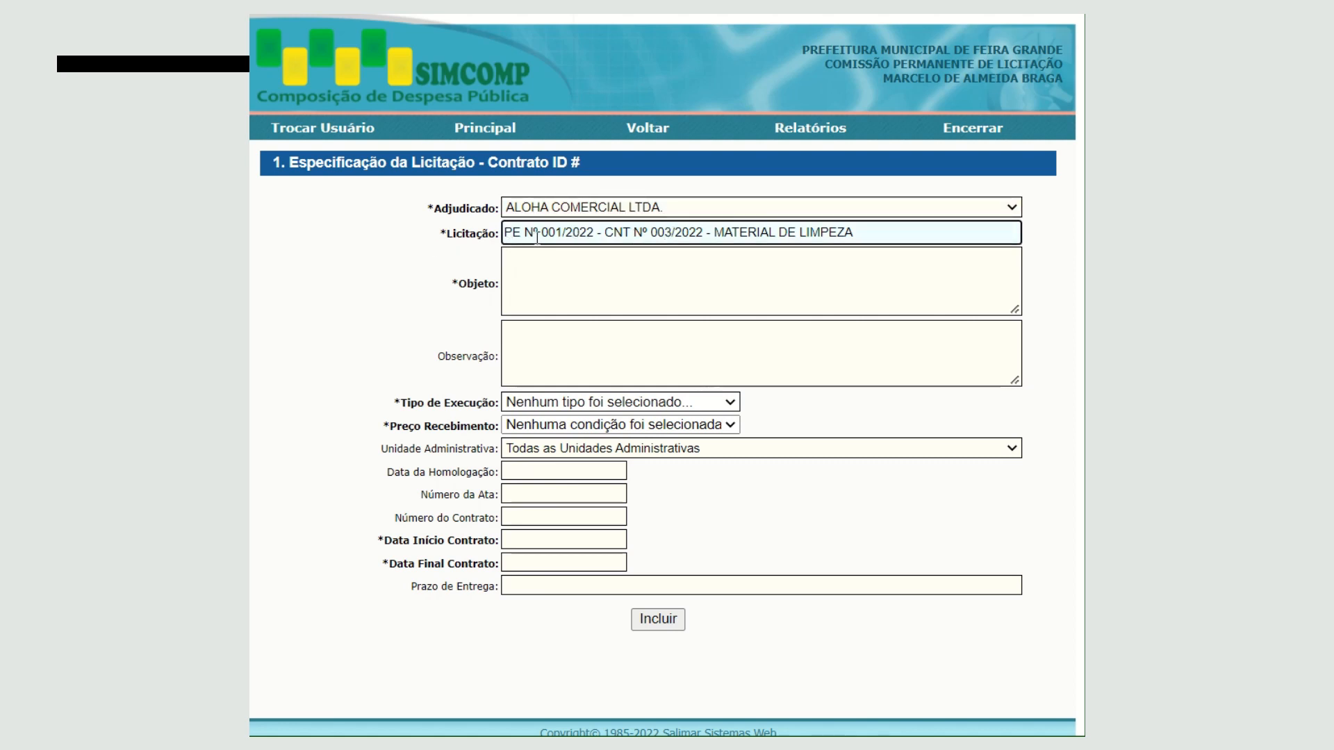
{"action": "left_click", "coordinate": [888, 239]}
- Begin the Objeto description with "AQUISIÇÃO DE MATERIAL DE EXPEDIENTE"
{"action": "left_click", "coordinate": [559, 268]}
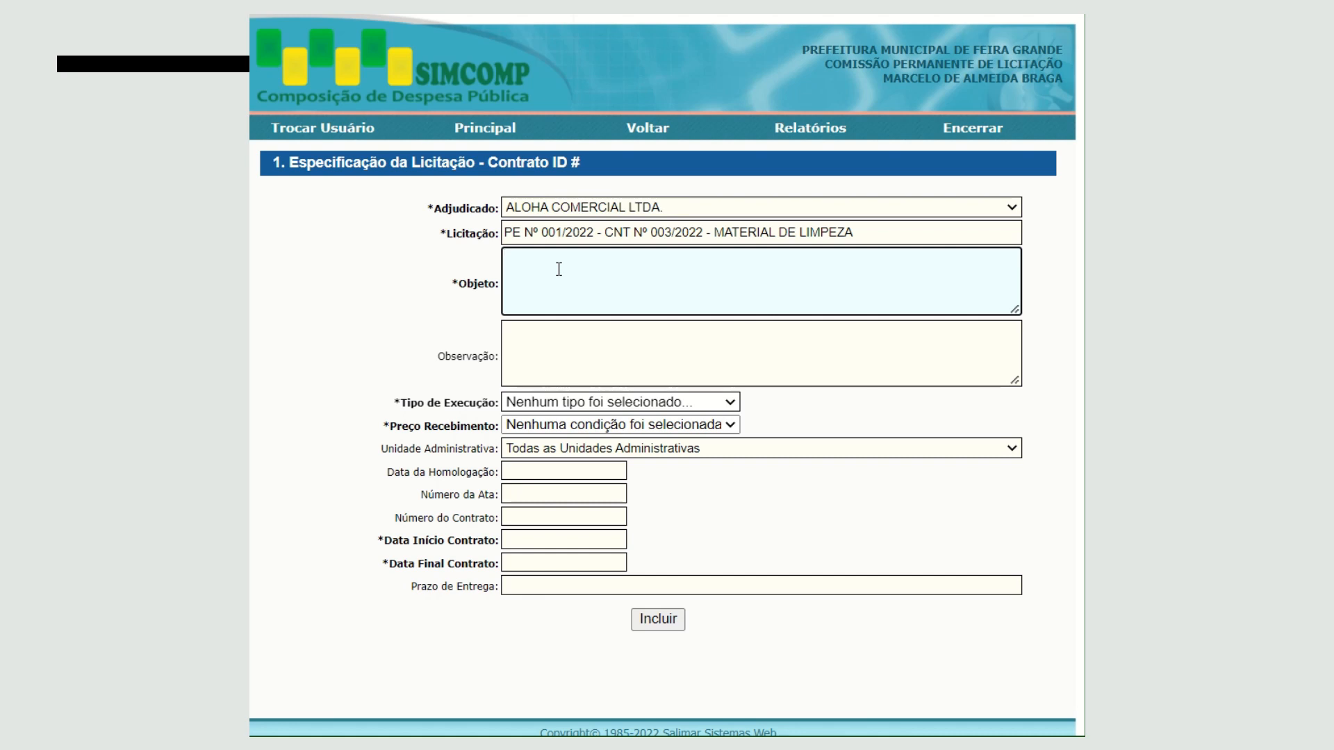
{"action": "type", "text": "AQUISIÇÃO DE MATERIAL DE EX"}
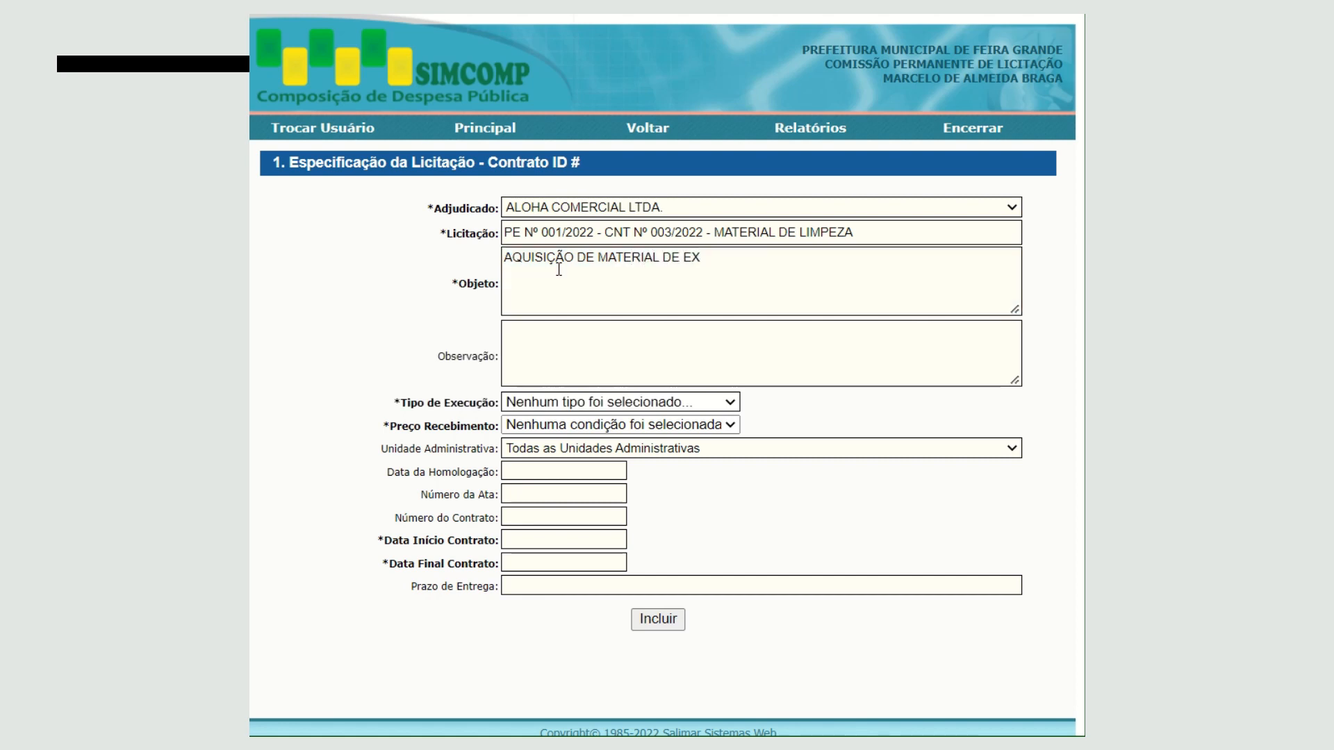
{"action": "left_click", "coordinate": [704, 261]}
{"action": "type", "text": "PEDIENTE "}
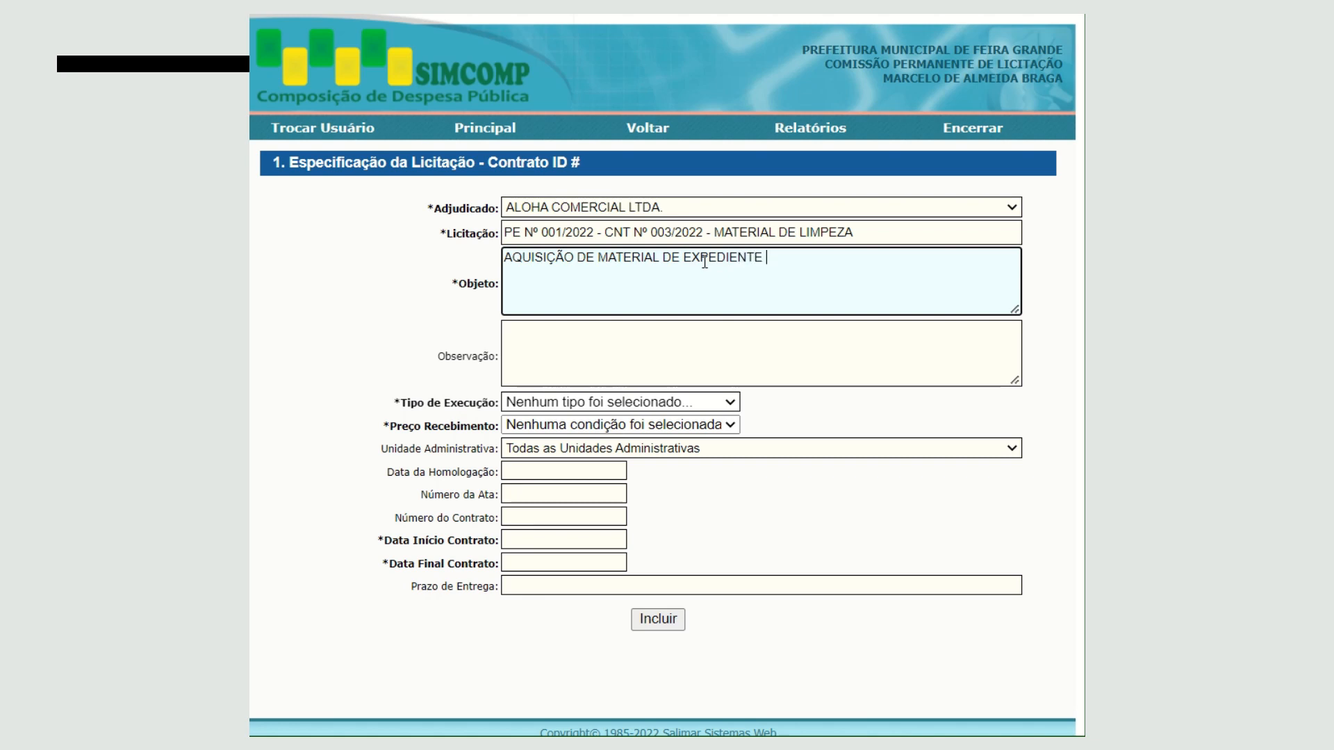
{"action": "type", "text": "PARA A MANUTENÇÃO "}
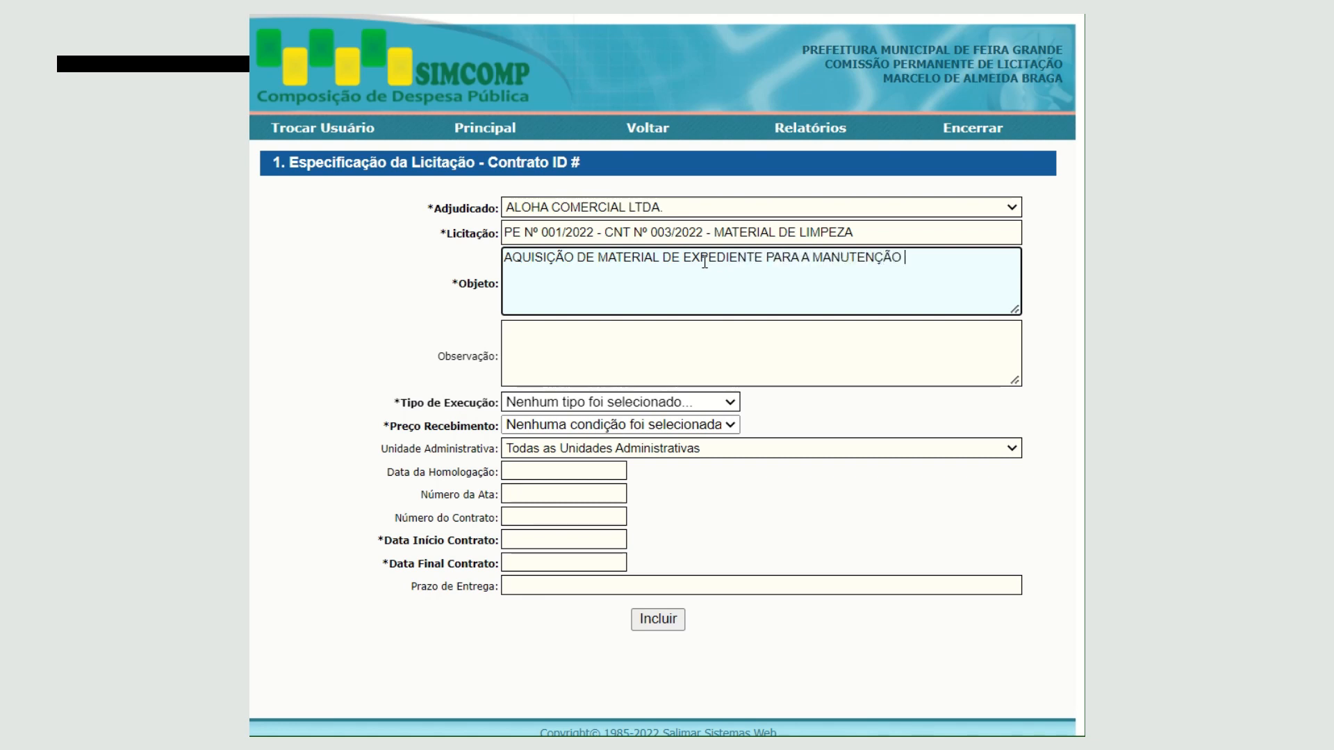
{"action": "type", "text": "DA LIMPEZA E HIGIENIZ"}
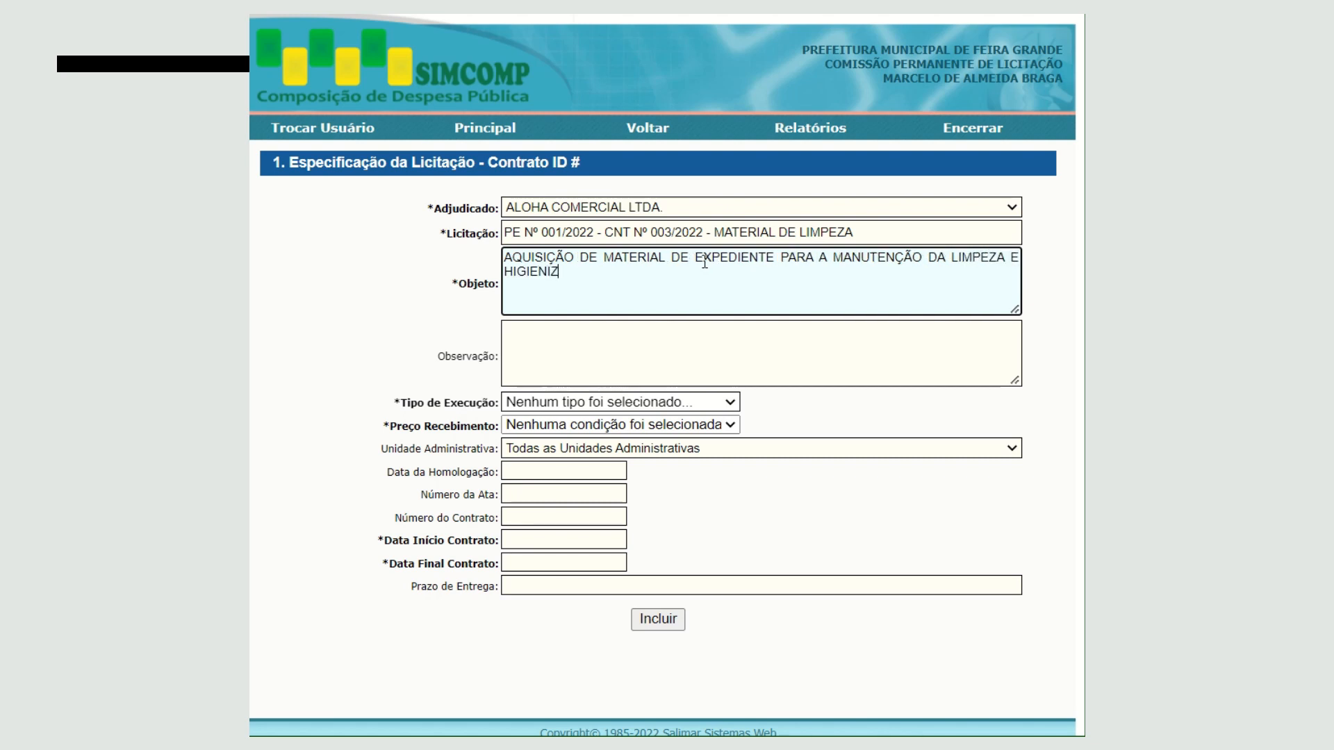
{"action": "type", "text": "AÇÃO DAS INSTALA"}
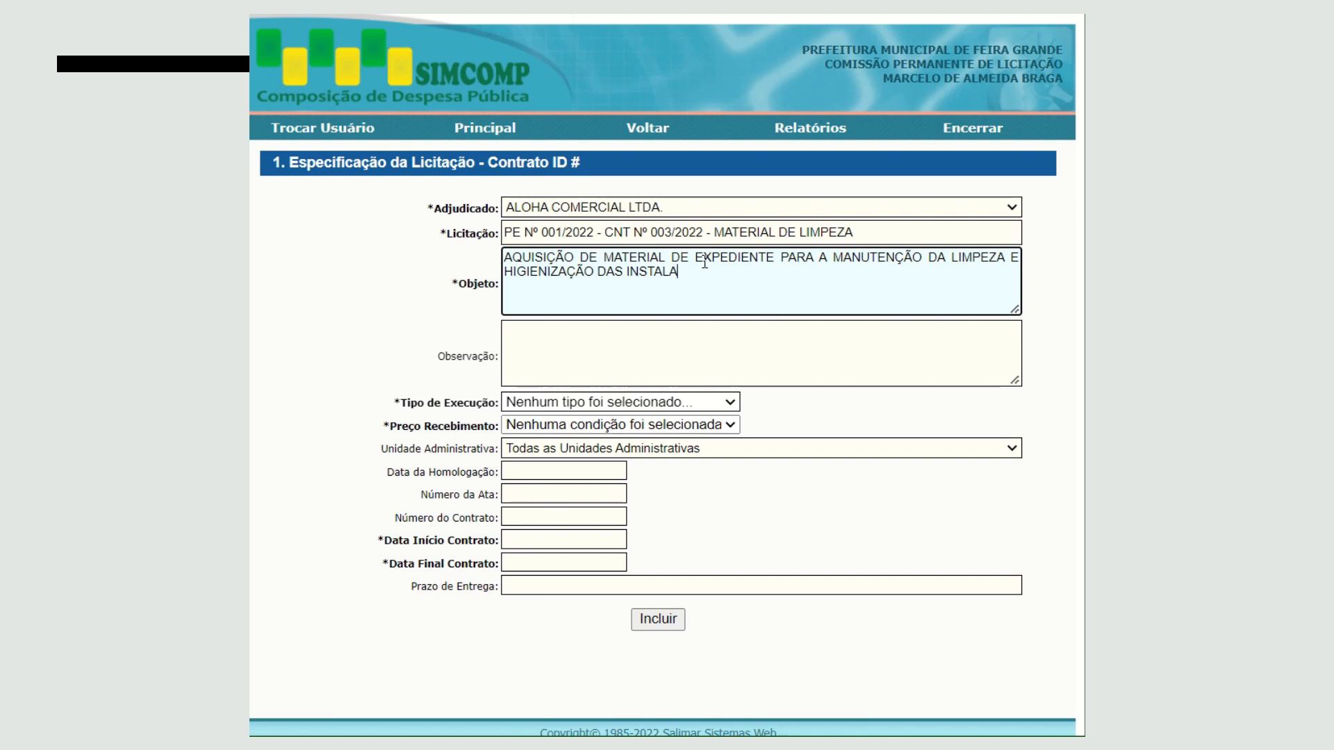
{"action": "type", "text": "ÇÕES DAS REPARTIÇO"}
- Finish the Objeto description with "DAS INSTALAÇÕES DAS REPARTIÇÕES PÚBLICAS."
{"action": "key", "text": "BackSpace"}
{"action": "type", "text": "~E"}
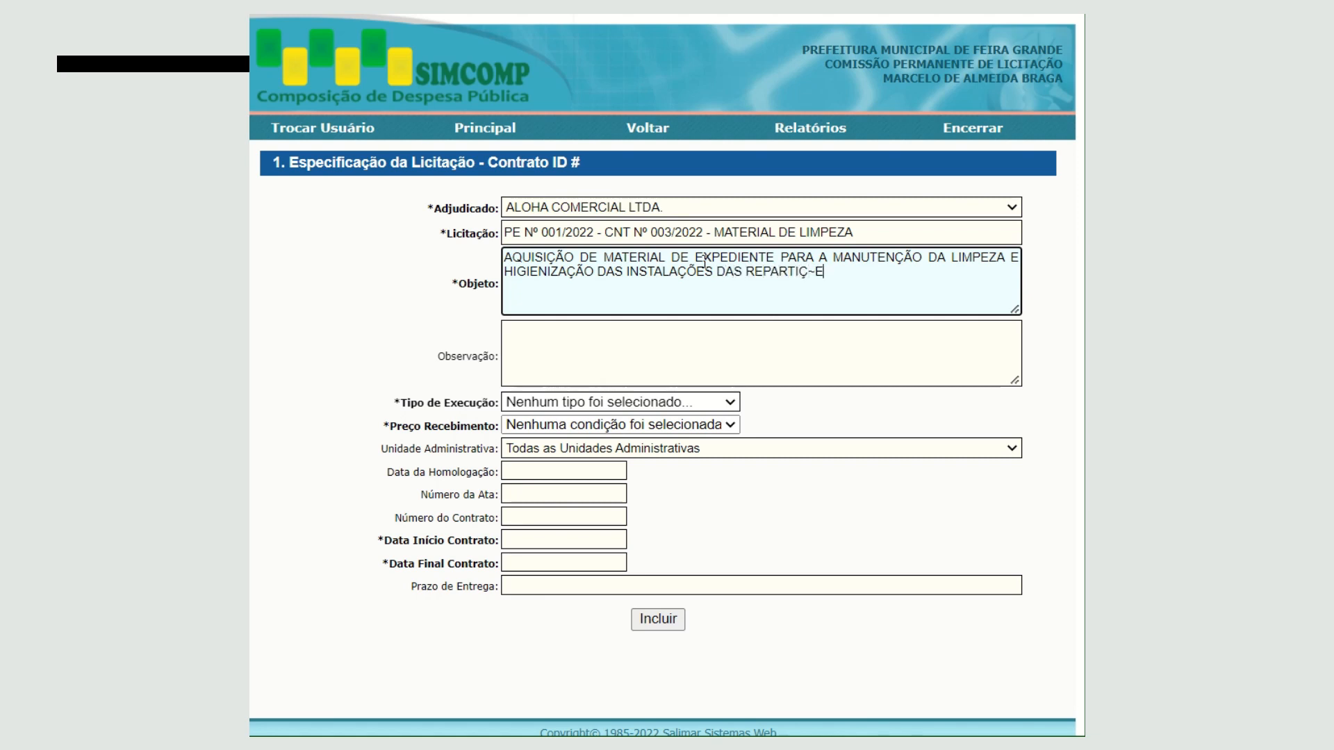
{"action": "key", "text": "BackSpace"}
{"action": "key", "text": "BackSpace"}
{"action": "type", "text": "ÕES PÚBLICAS."}
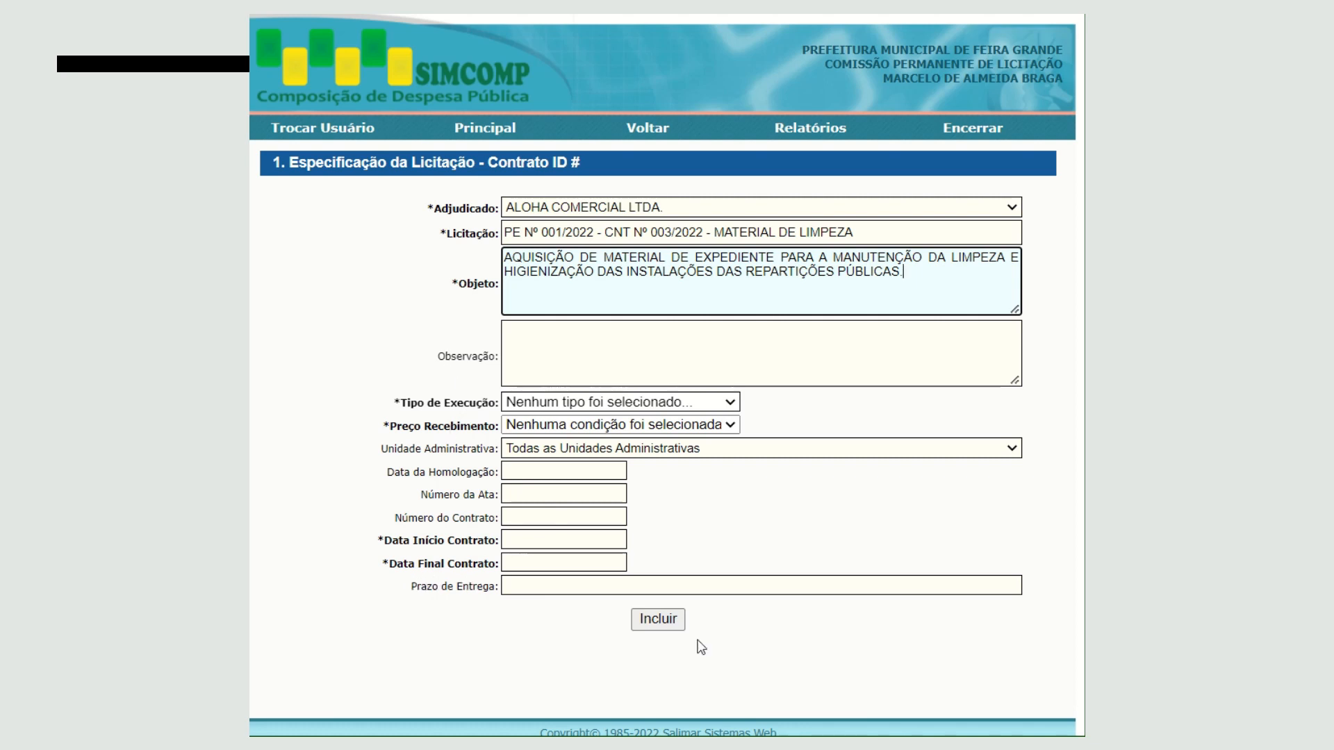
- Try to include the partly filled contract record and close the validation alert
{"action": "left_click", "coordinate": [668, 625]}
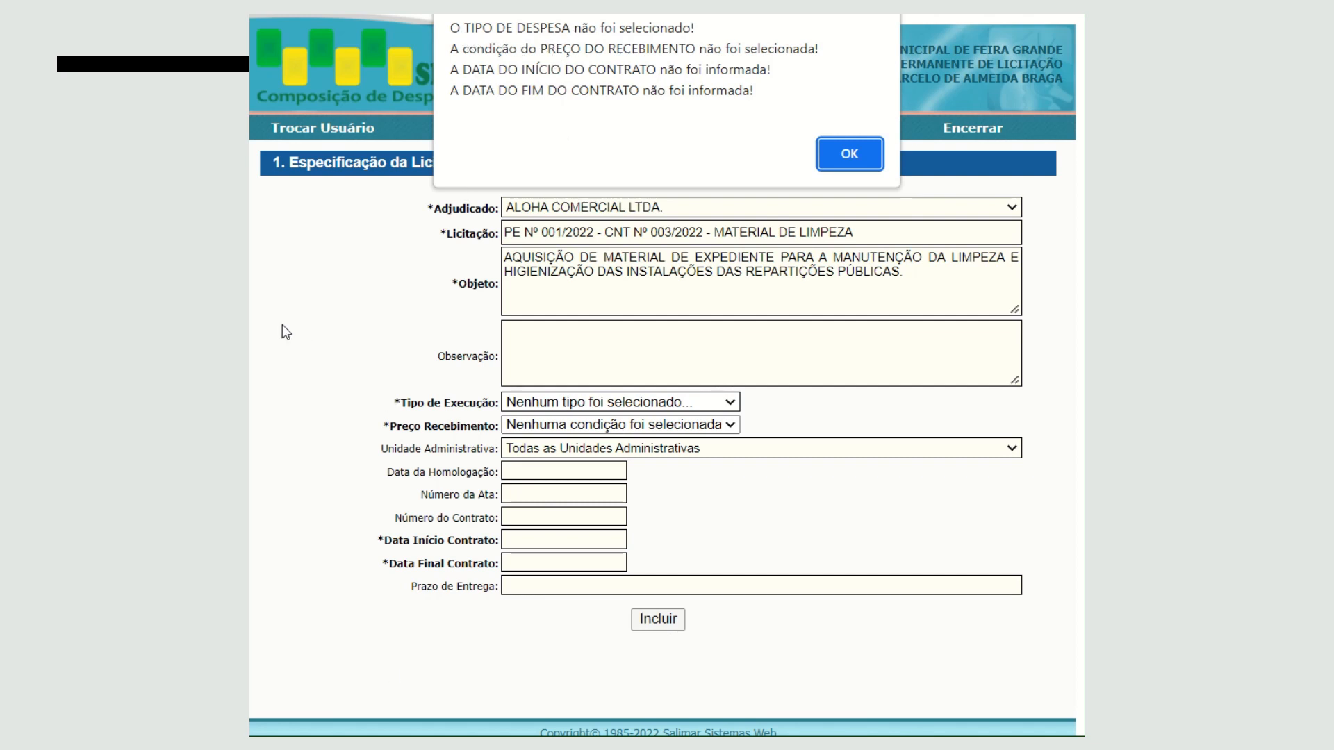
{"action": "left_click", "coordinate": [850, 154]}
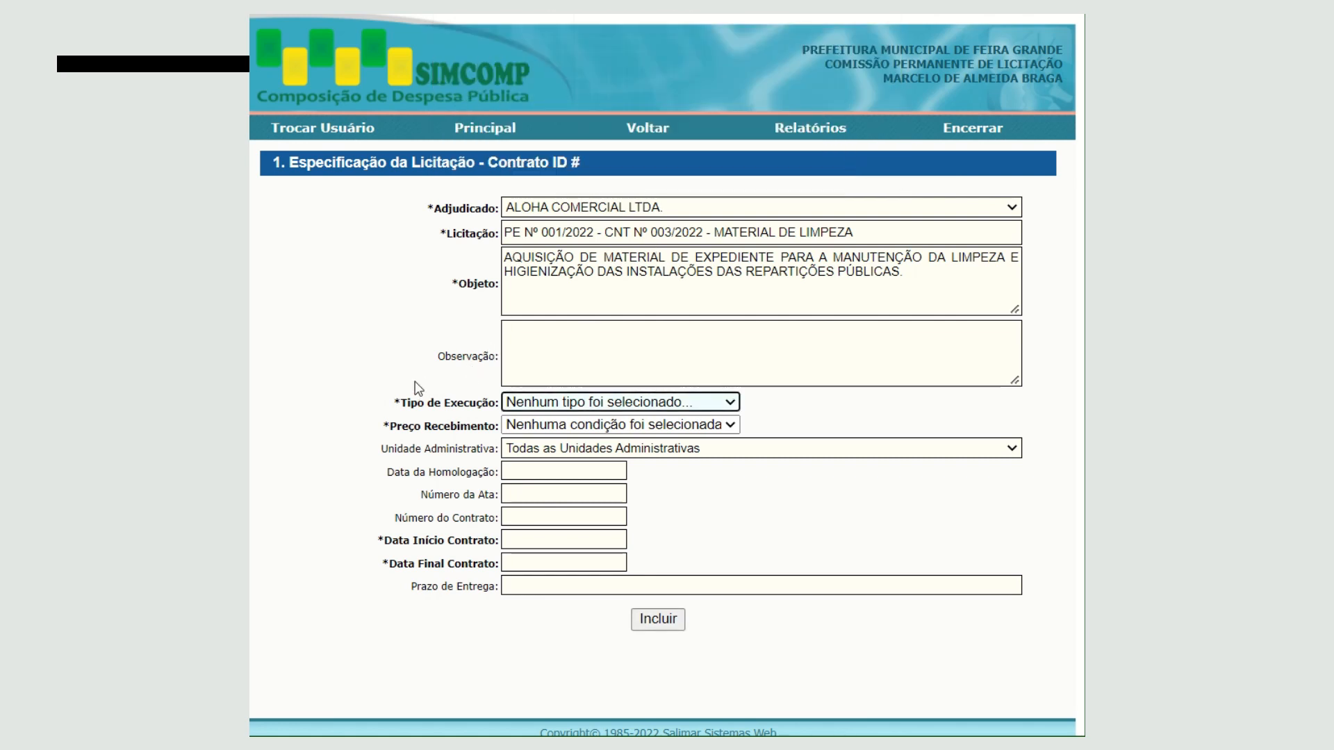
- Enter the Observação "Aditivo Nº 1, de 00/00/0000, objeto da alteração."
{"action": "left_click", "coordinate": [602, 338]}
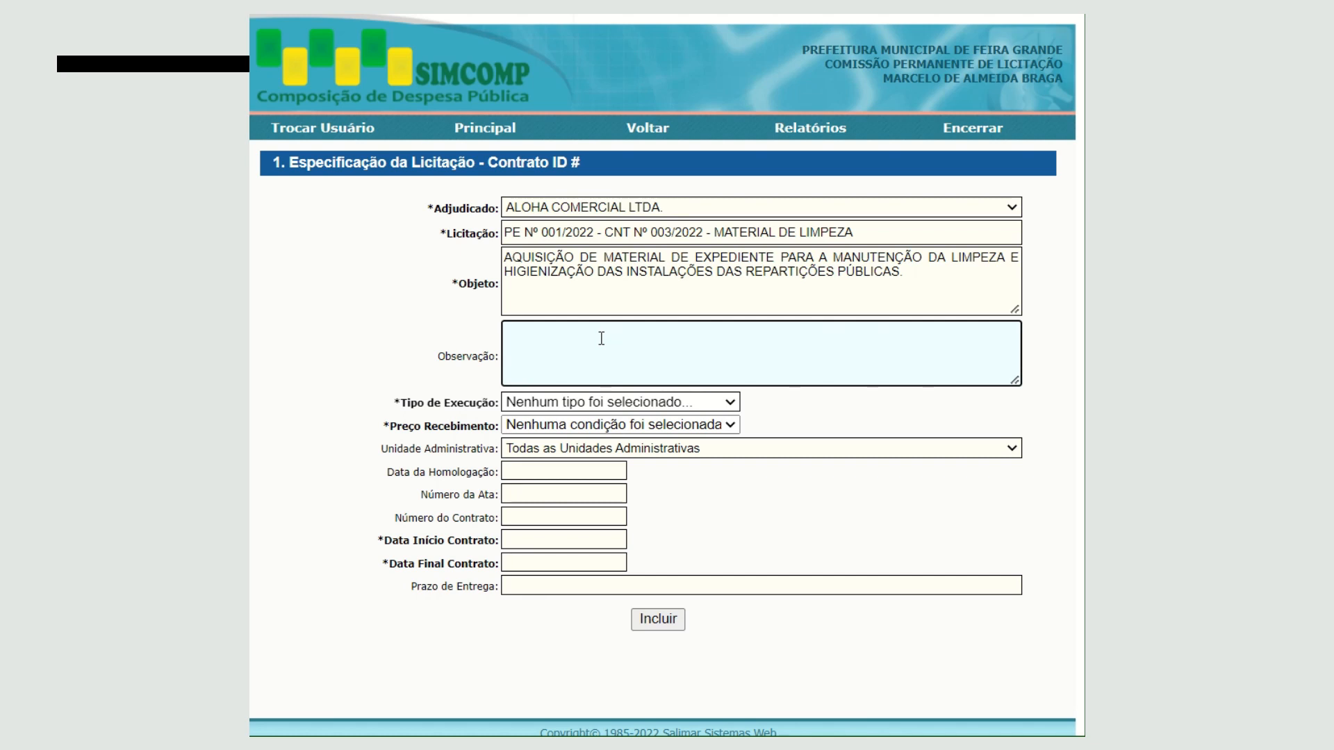
{"action": "type", "text": "Aditivo Nº 1, de 00/00/0000"}
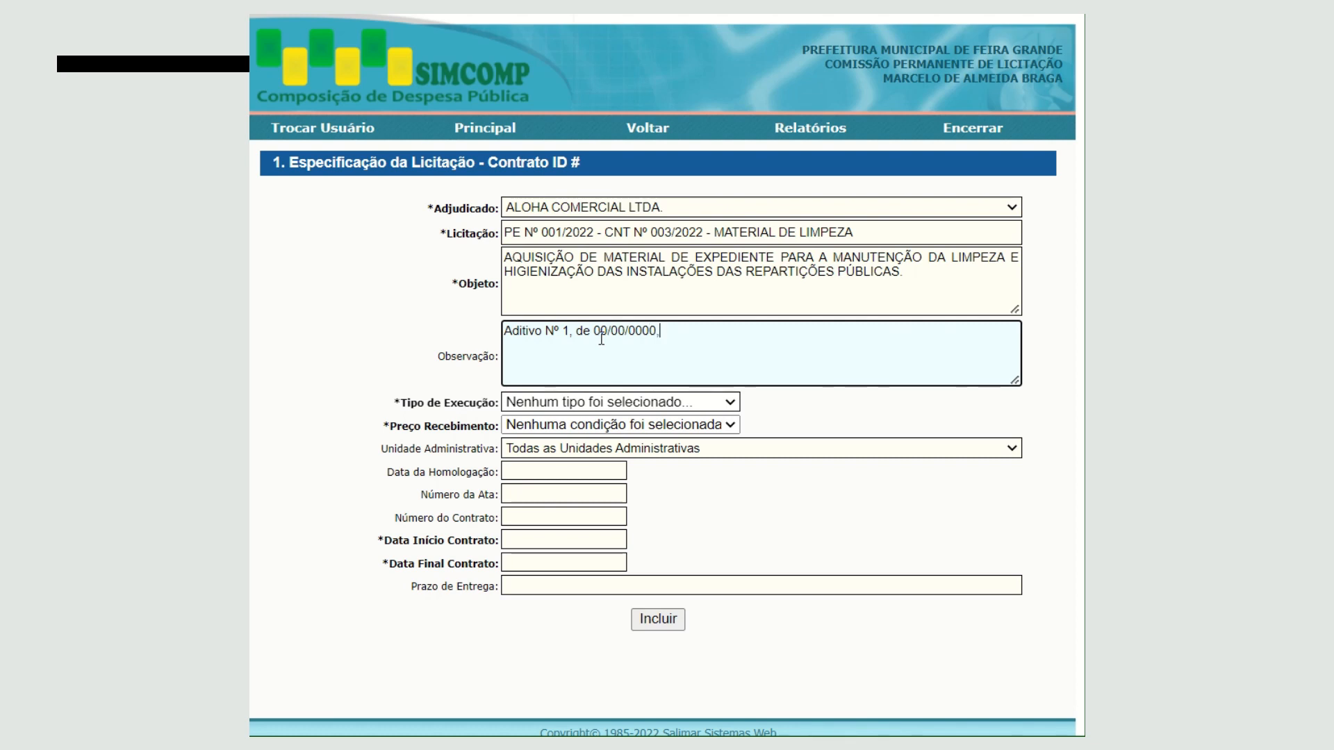
{"action": "type", "text": ", objeto da alter"}
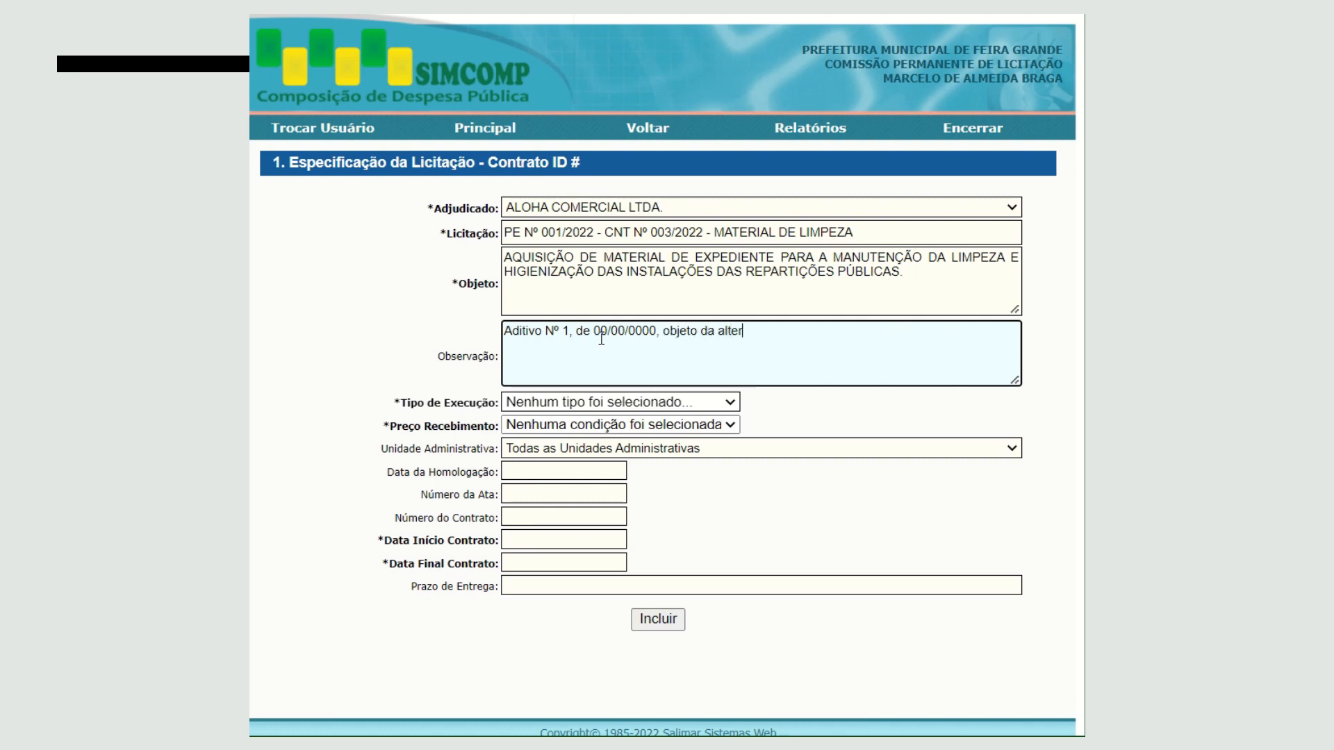
{"action": "type", "text": "ação."}
- Set the Tipo de Execução to Compra and the Preço Recebimento to Preço Vencedor
{"action": "left_click", "coordinate": [733, 402]}
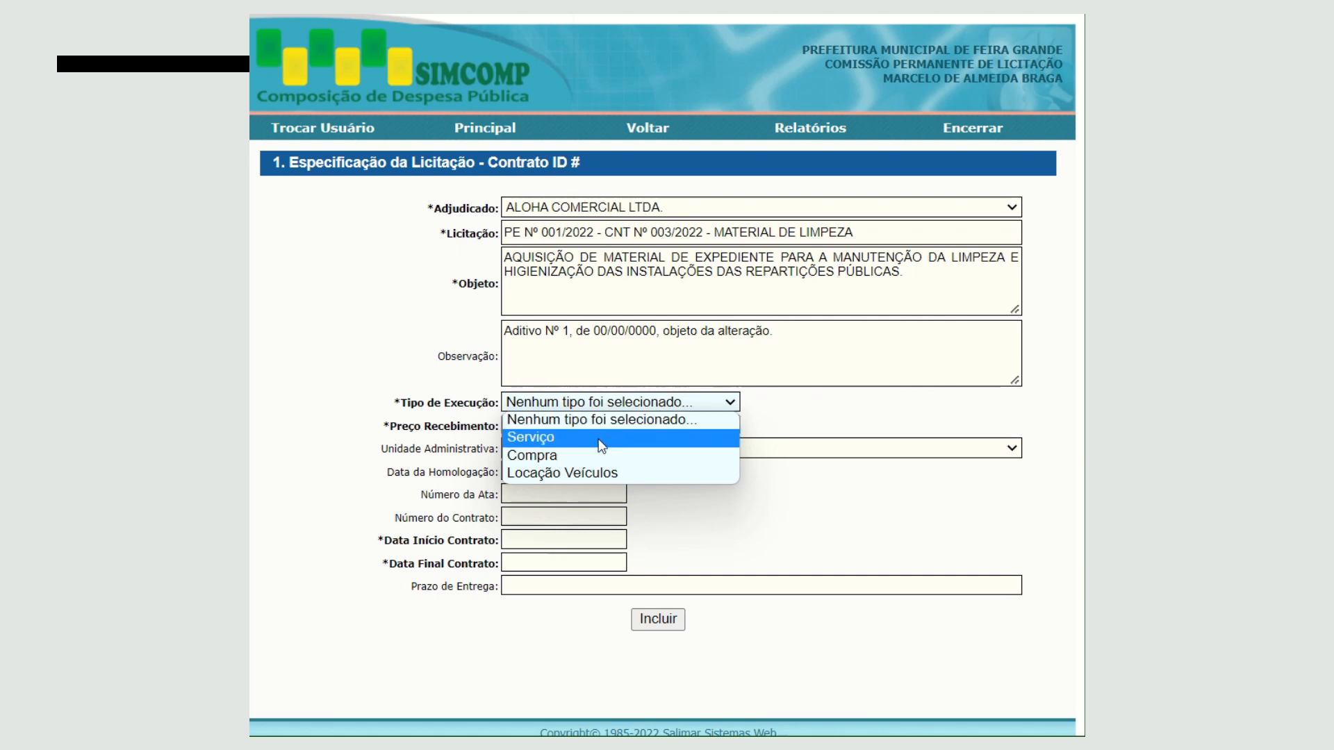
{"action": "left_click", "coordinate": [584, 455]}
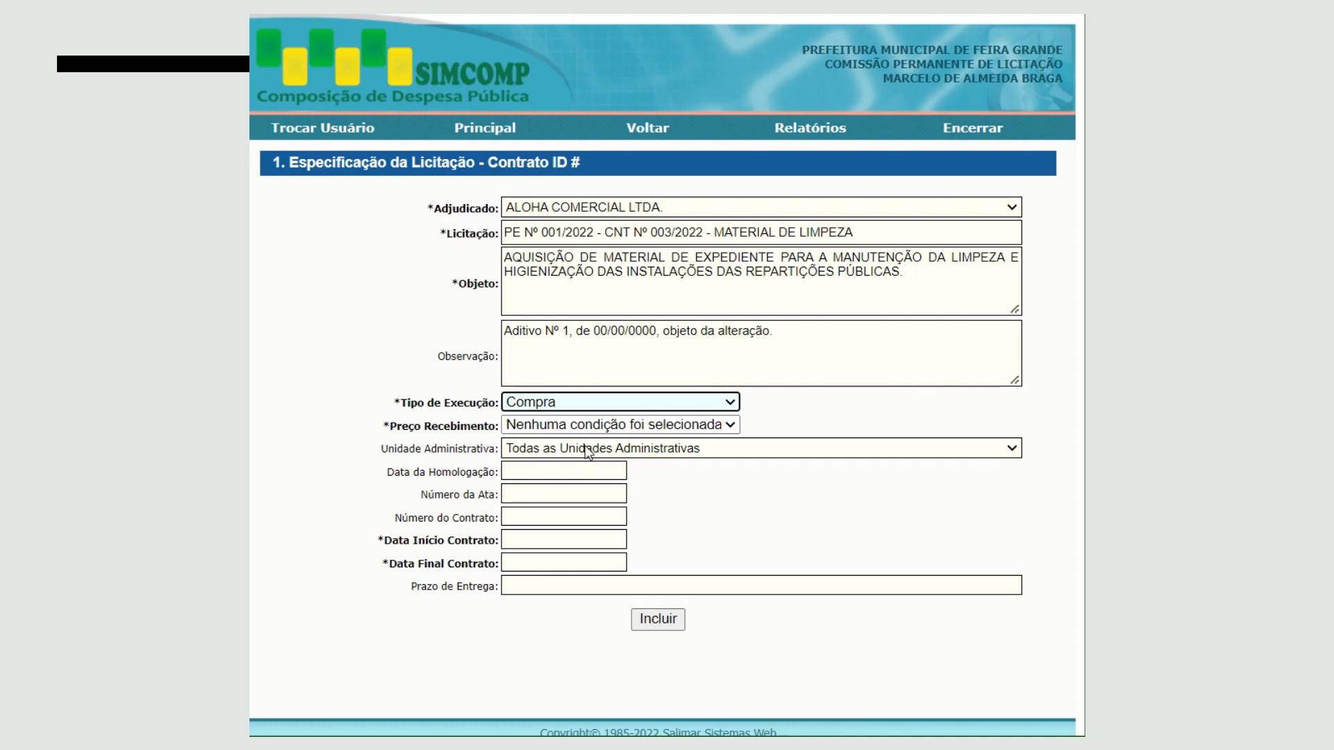
{"action": "left_click", "coordinate": [664, 425]}
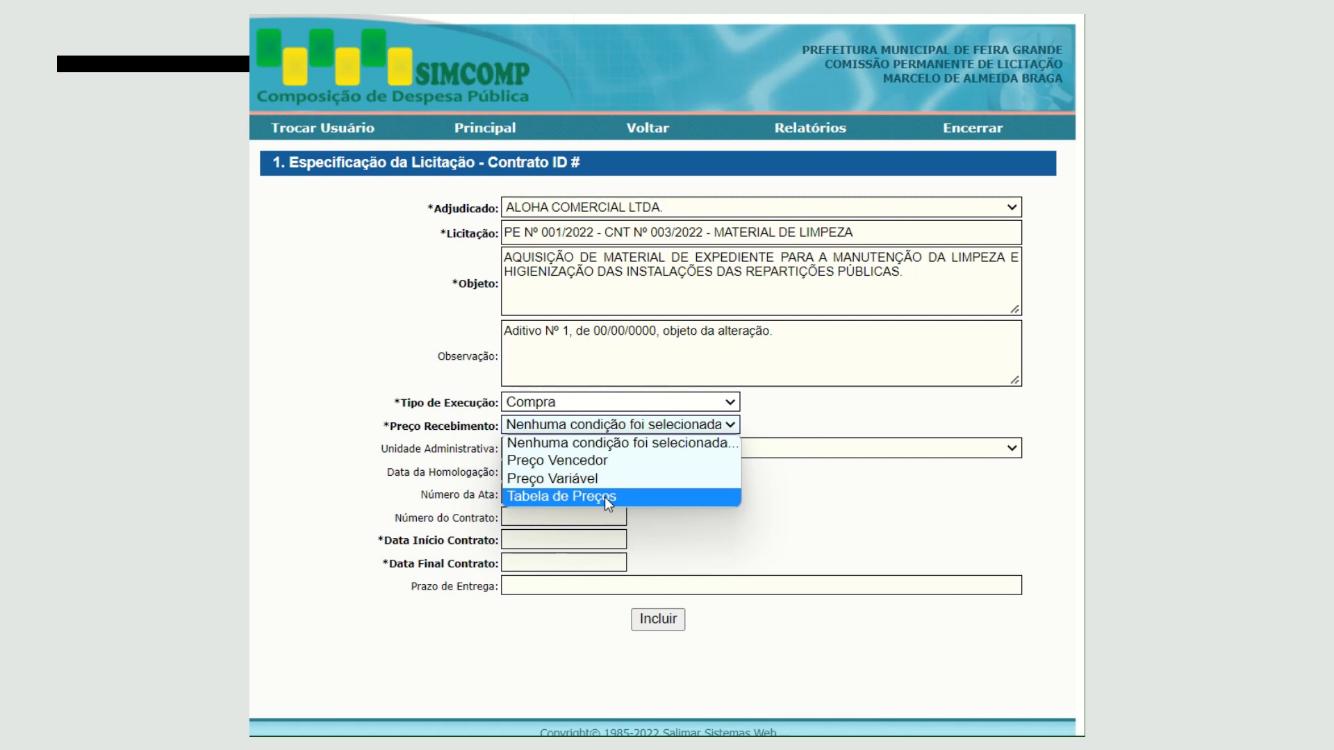
{"action": "left_click", "coordinate": [585, 461]}
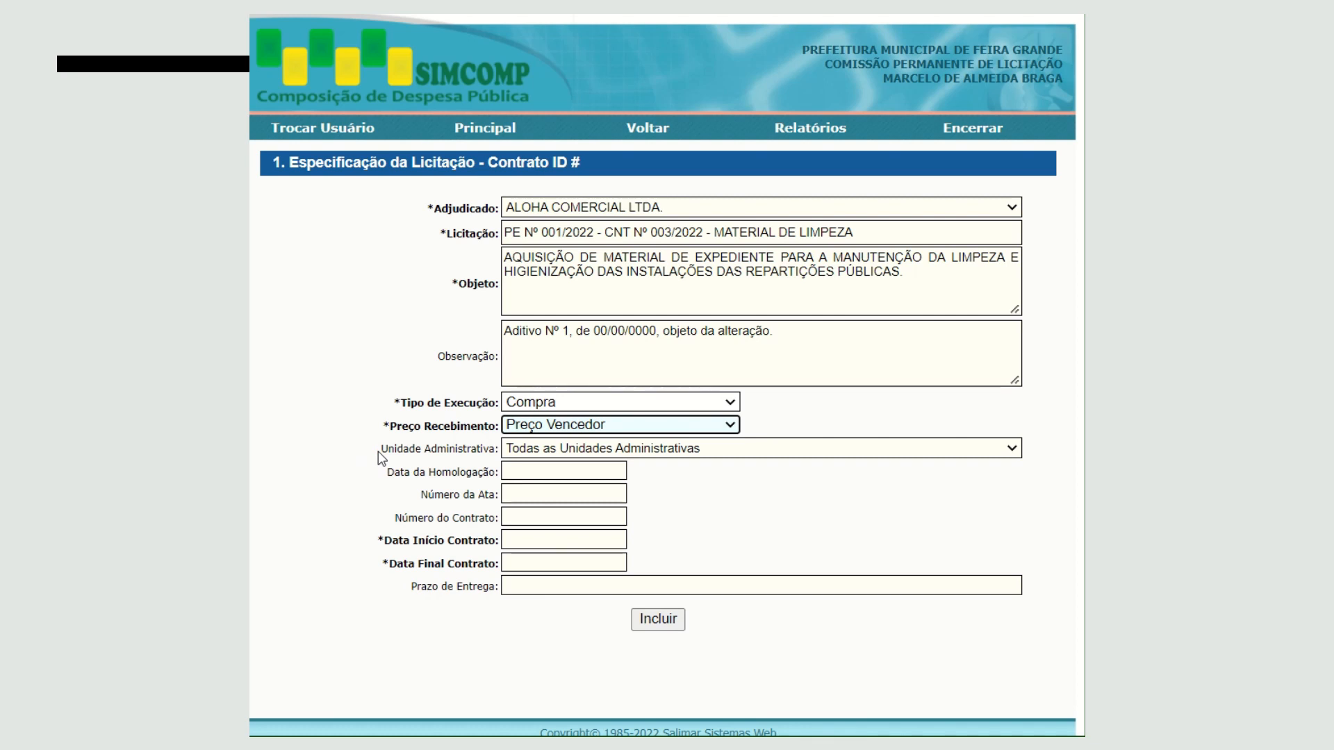
- Set the Unidade Administrativa to SECRETARIA DE EDUCAÇÃO and return it to Todas as Unidades Administrativas
{"action": "left_click", "coordinate": [682, 453]}
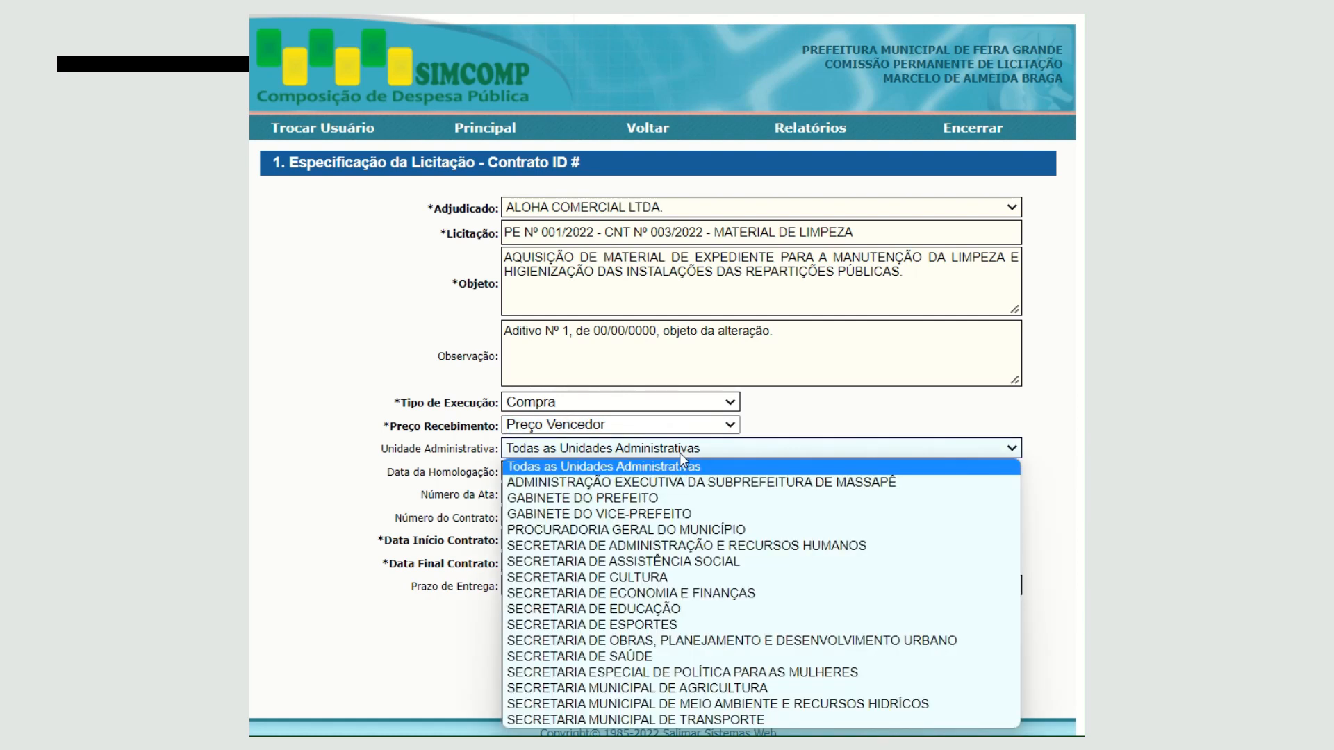
{"action": "left_click", "coordinate": [707, 608]}
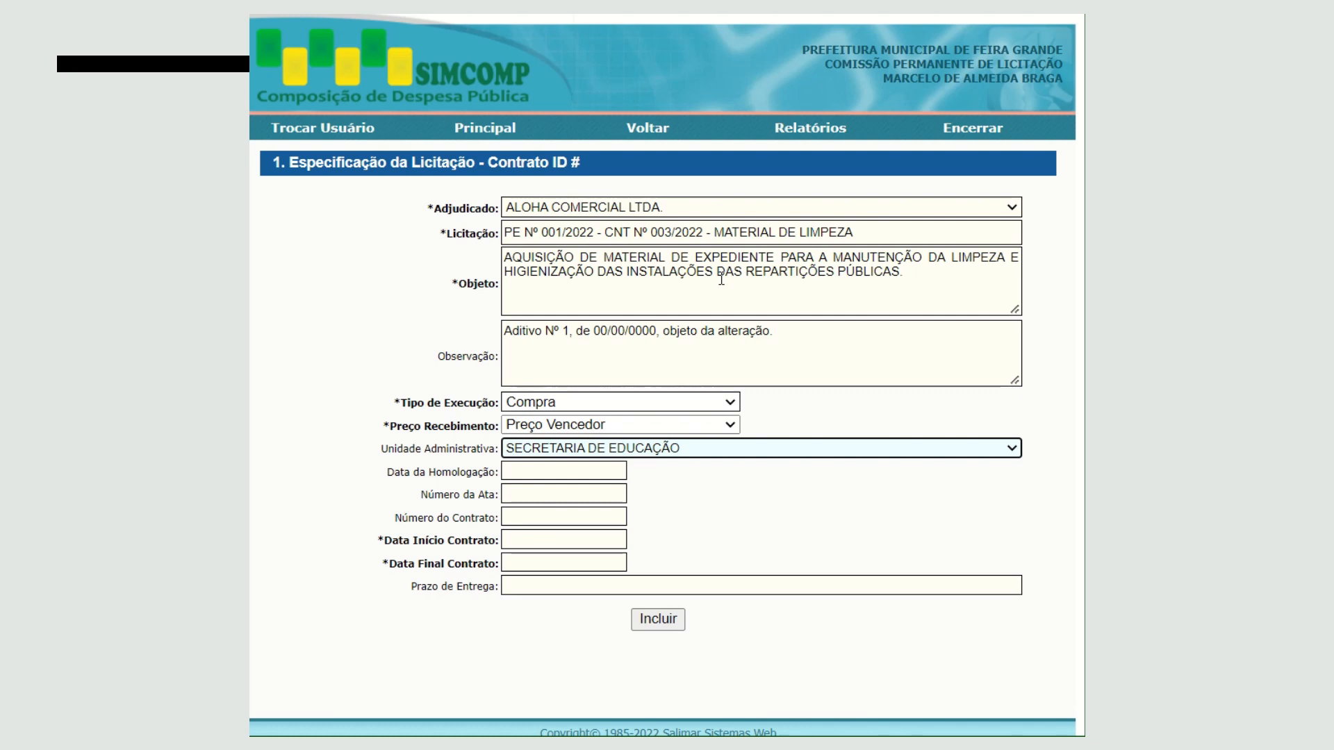
{"action": "left_click", "coordinate": [732, 447]}
{"action": "left_click", "coordinate": [728, 467]}
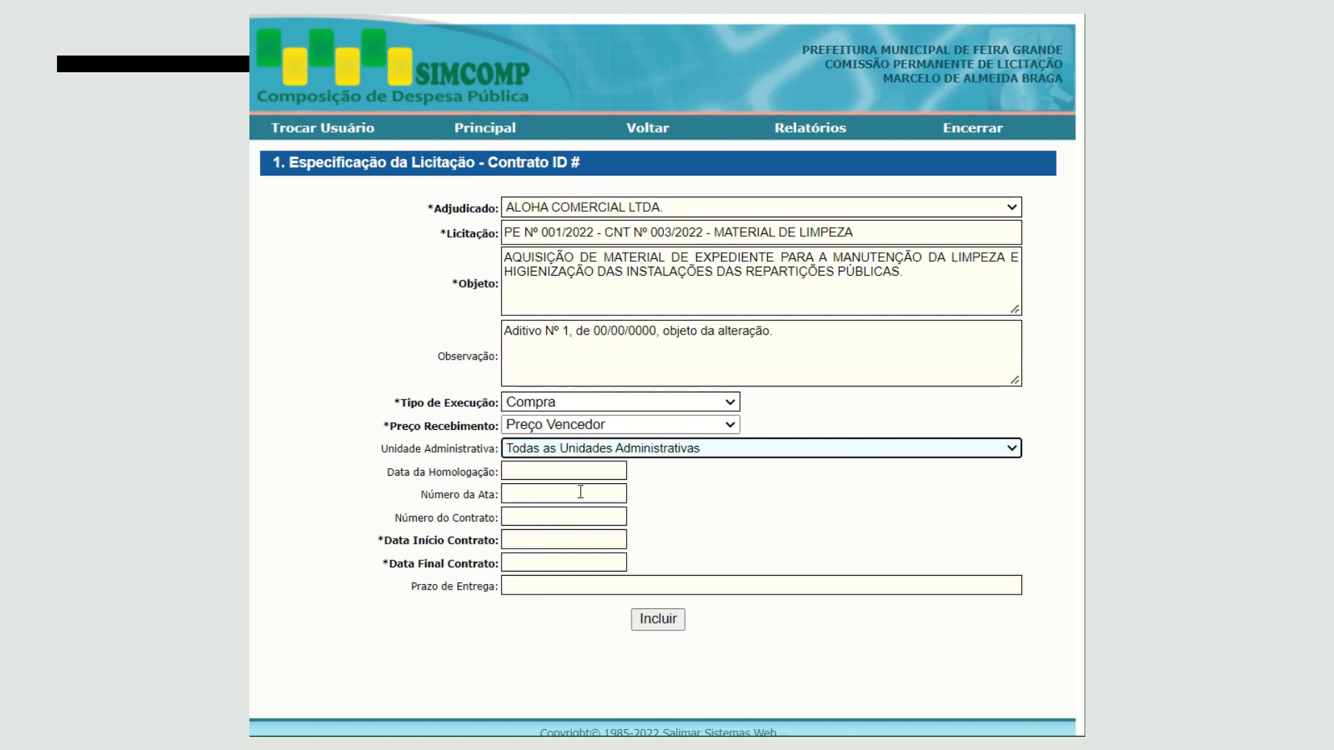
{"action": "left_click", "coordinate": [587, 470]}
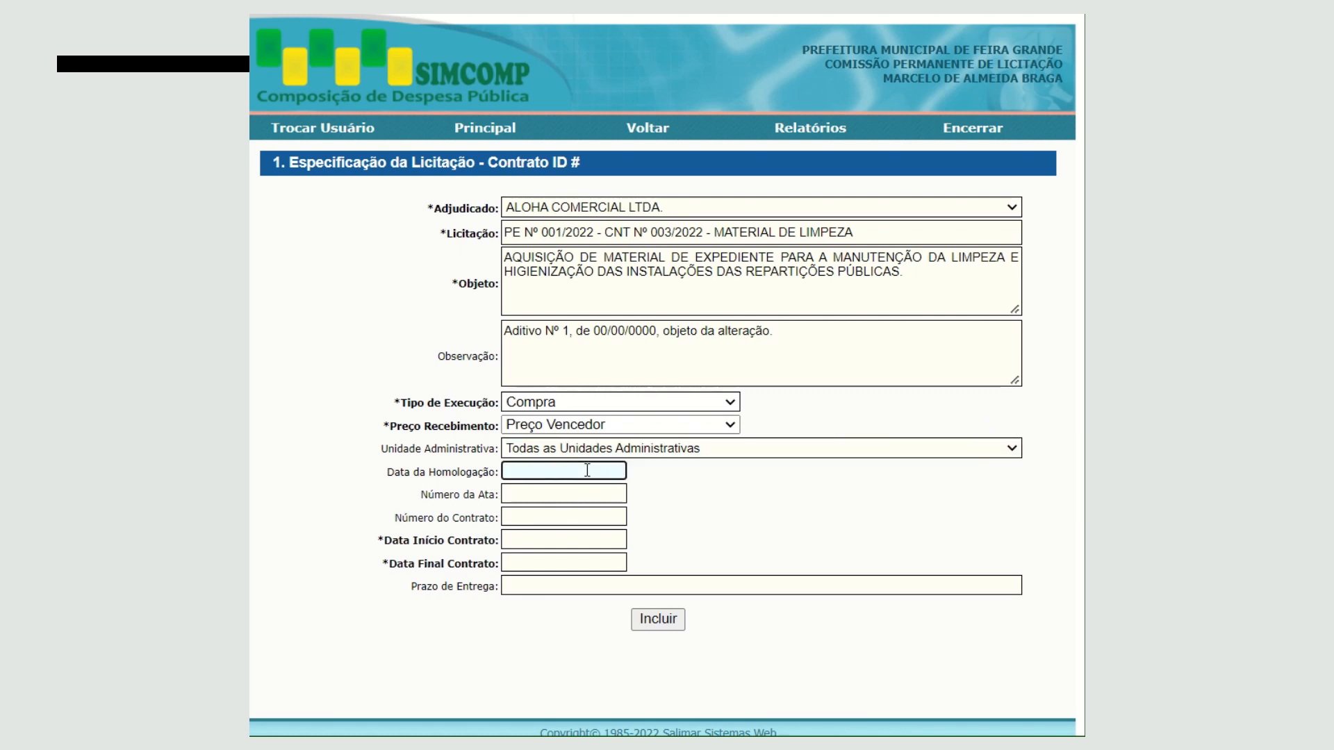
{"action": "left_click", "coordinate": [582, 496]}
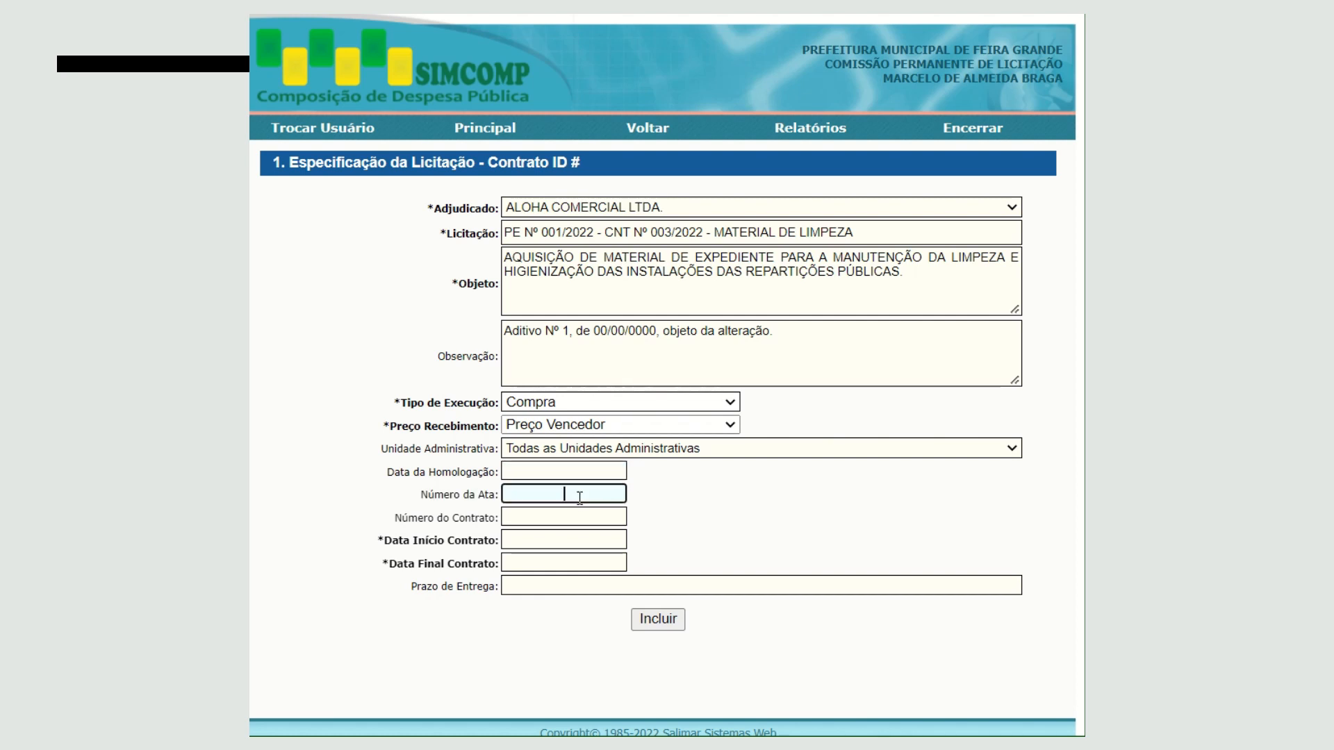
{"action": "left_click", "coordinate": [578, 523]}
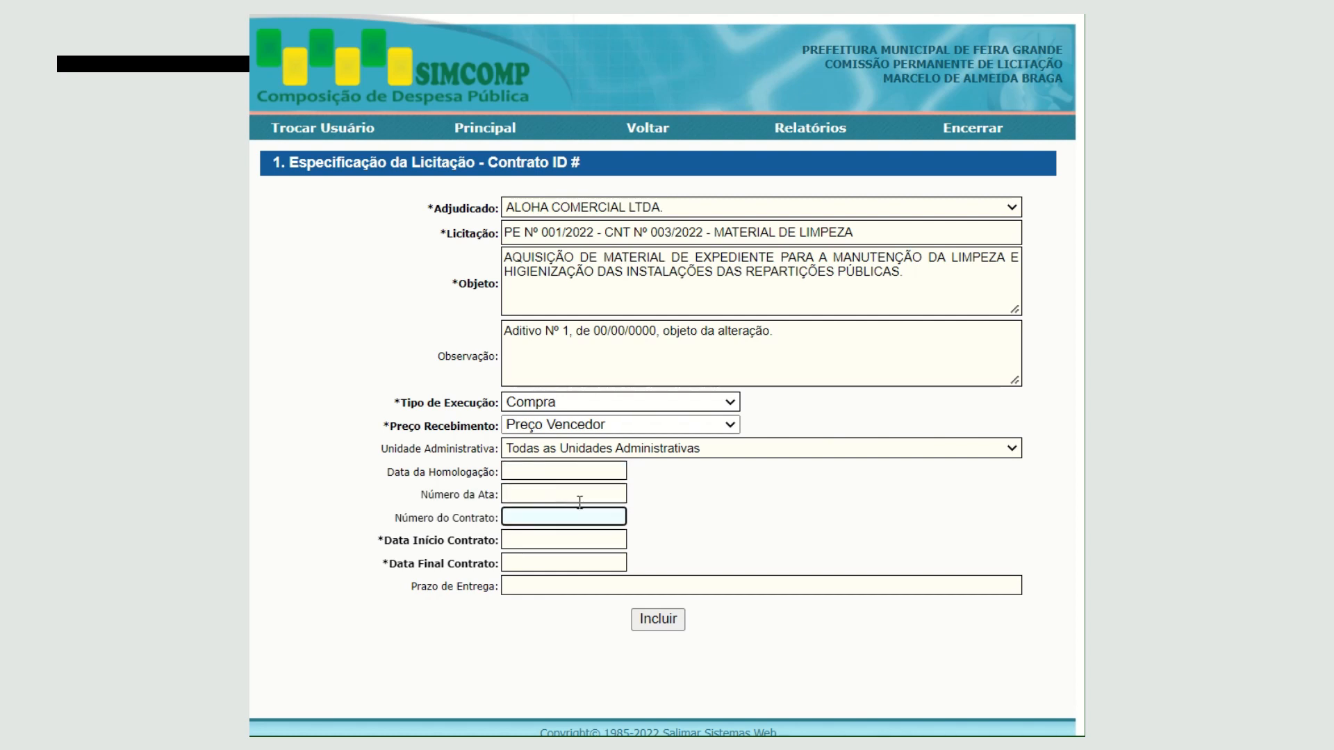
{"action": "left_click", "coordinate": [579, 498]}
{"action": "left_click", "coordinate": [579, 516]}
{"action": "left_click", "coordinate": [580, 493]}
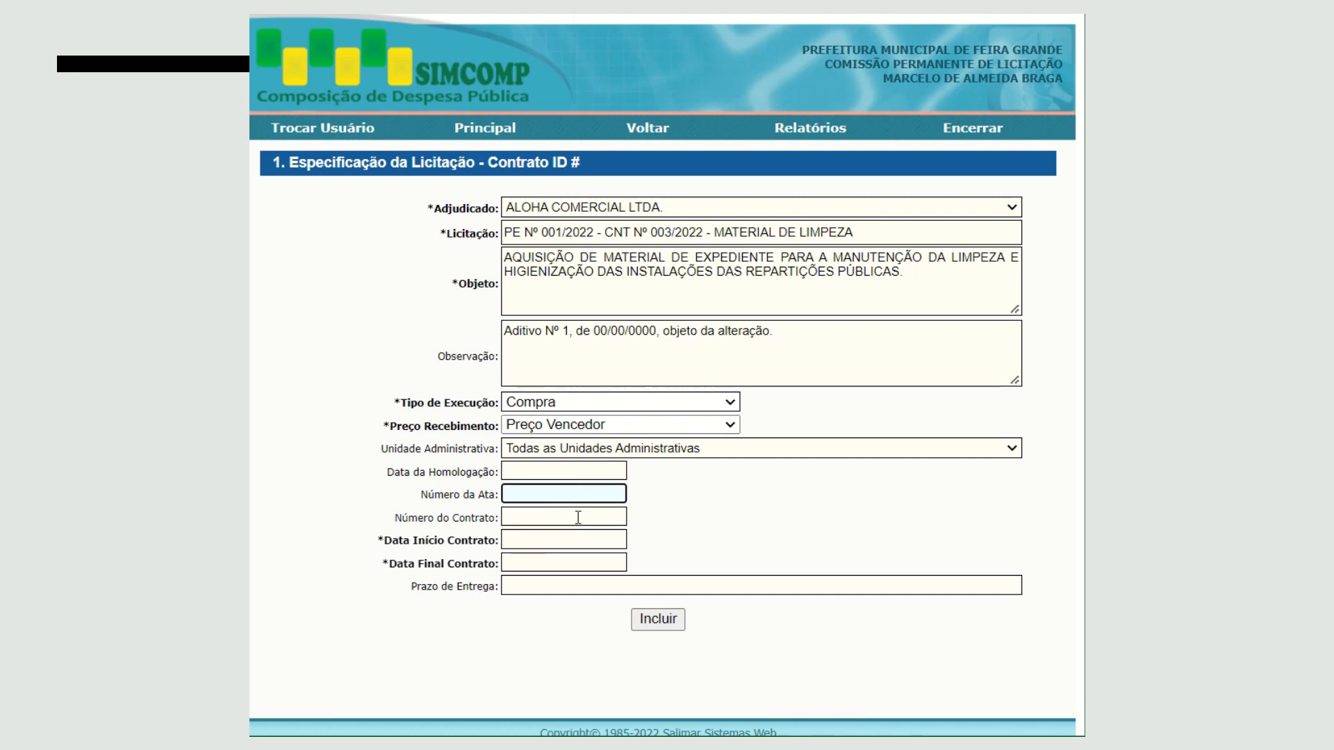
{"action": "left_click", "coordinate": [578, 517]}
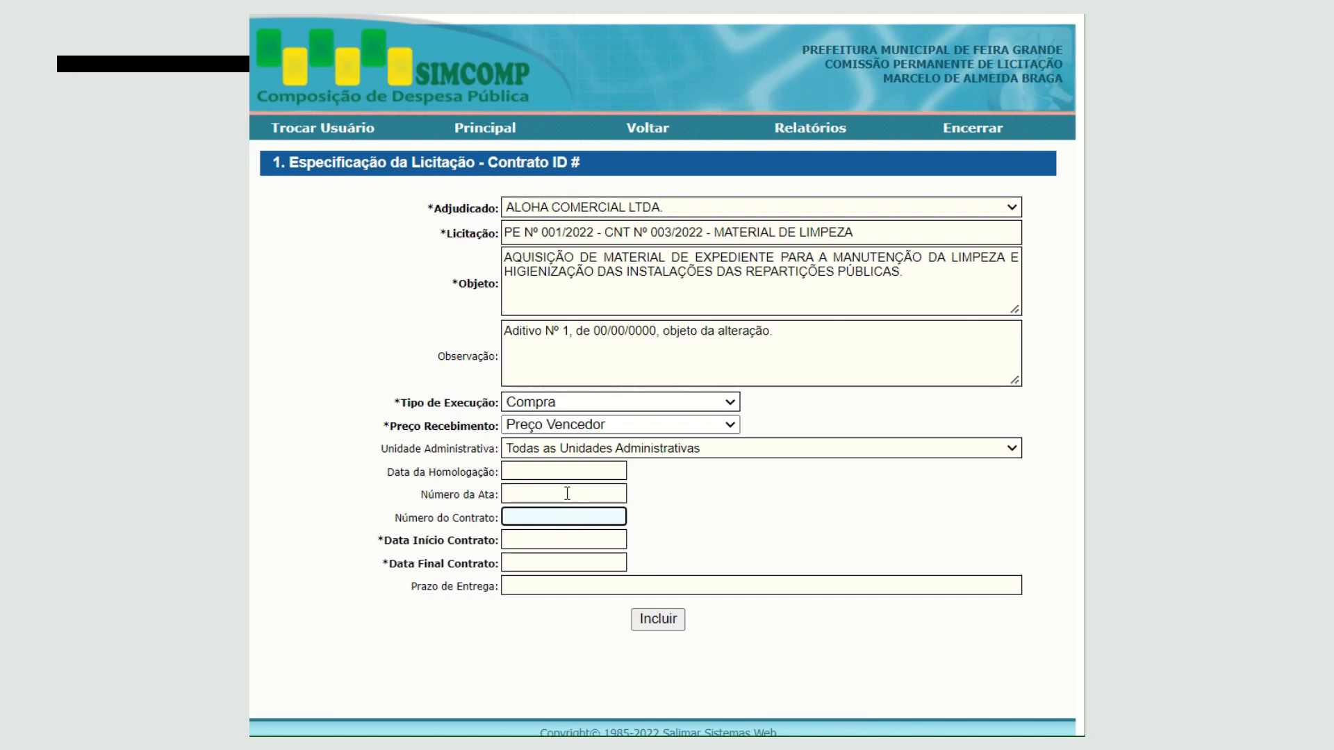
{"action": "left_click", "coordinate": [567, 493]}
{"action": "left_click", "coordinate": [566, 514]}
- Set the Data Início Contrato to 20/03/2022 and the Data Final Contrato to 31/12/2022
{"action": "left_click", "coordinate": [564, 539]}
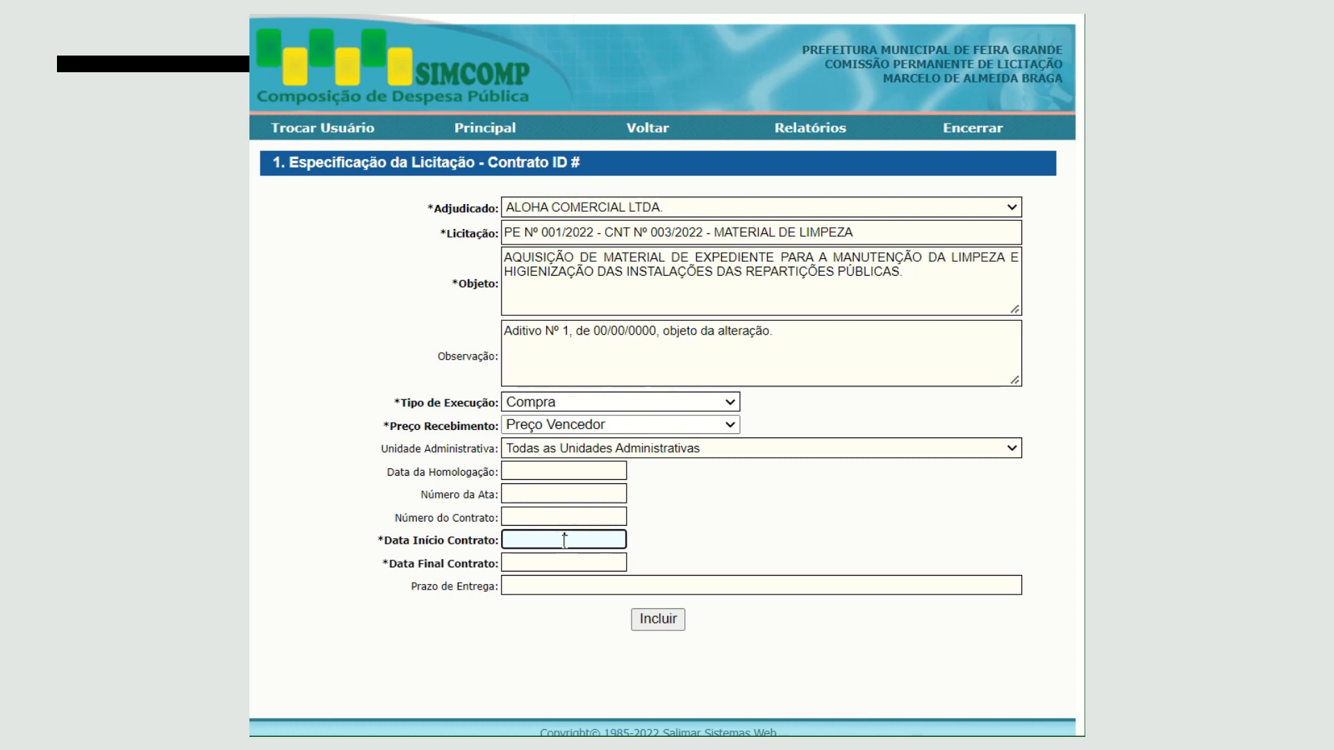
{"action": "type", "text": "20/03/2022"}
{"action": "left_click_drag", "start_coordinate": [617, 537], "coordinate": [527, 539]}
{"action": "left_click", "coordinate": [567, 563]}
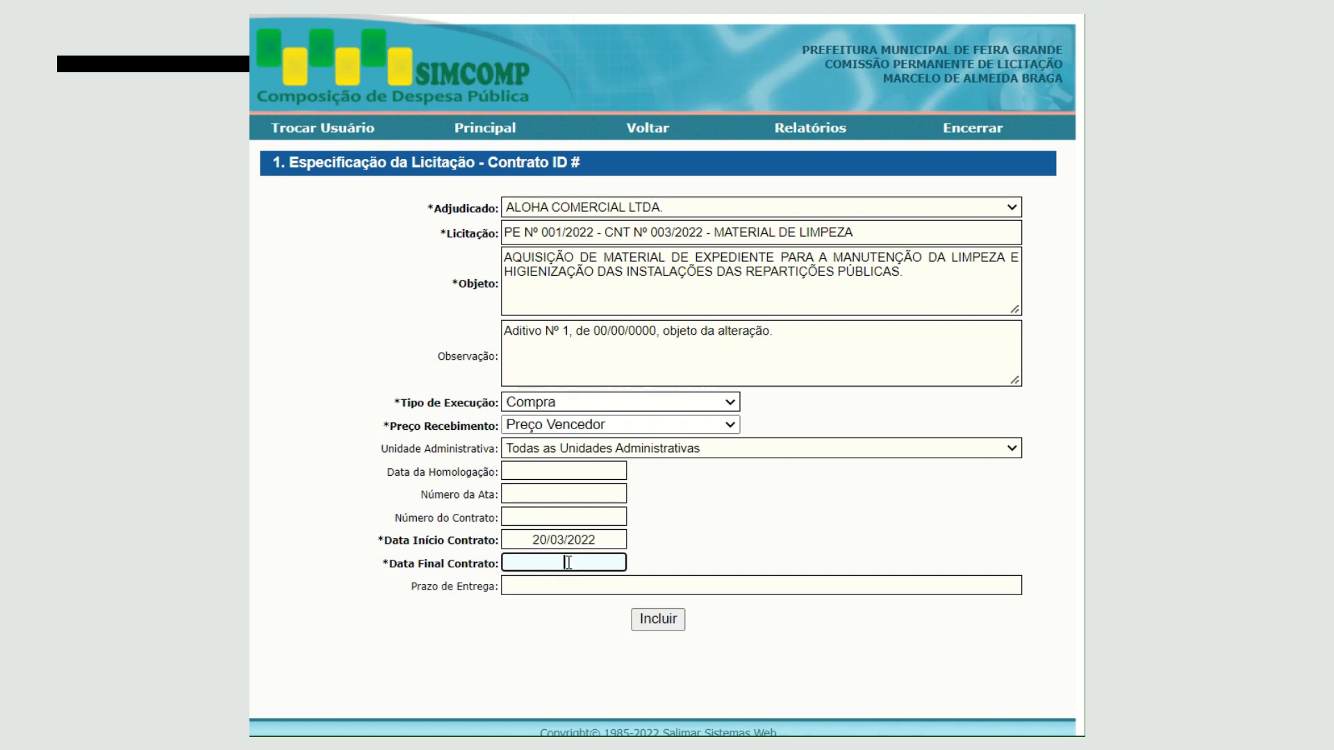
{"action": "type", "text": "31/12/2022"}
- Include the completed contract record, leaving the Prazo de Entrega empty
{"action": "left_click", "coordinate": [594, 584]}
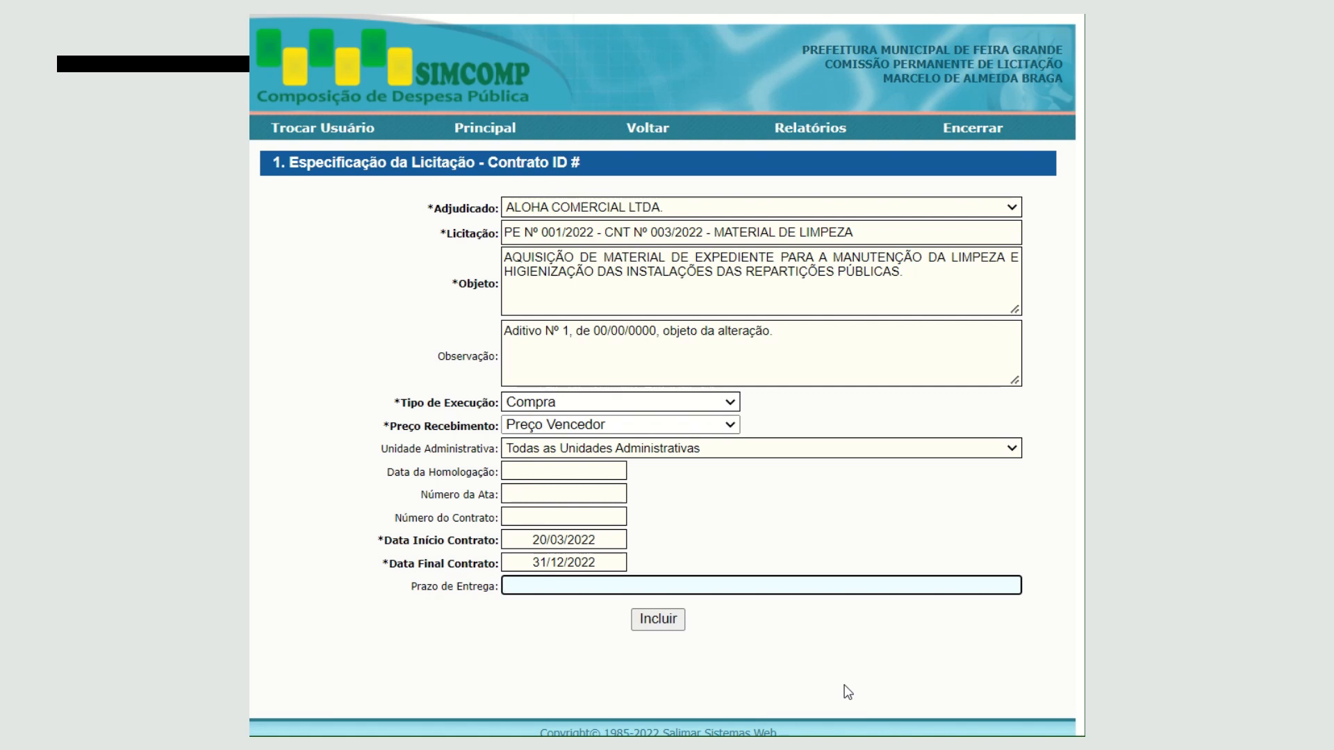
{"action": "left_click", "coordinate": [663, 629]}
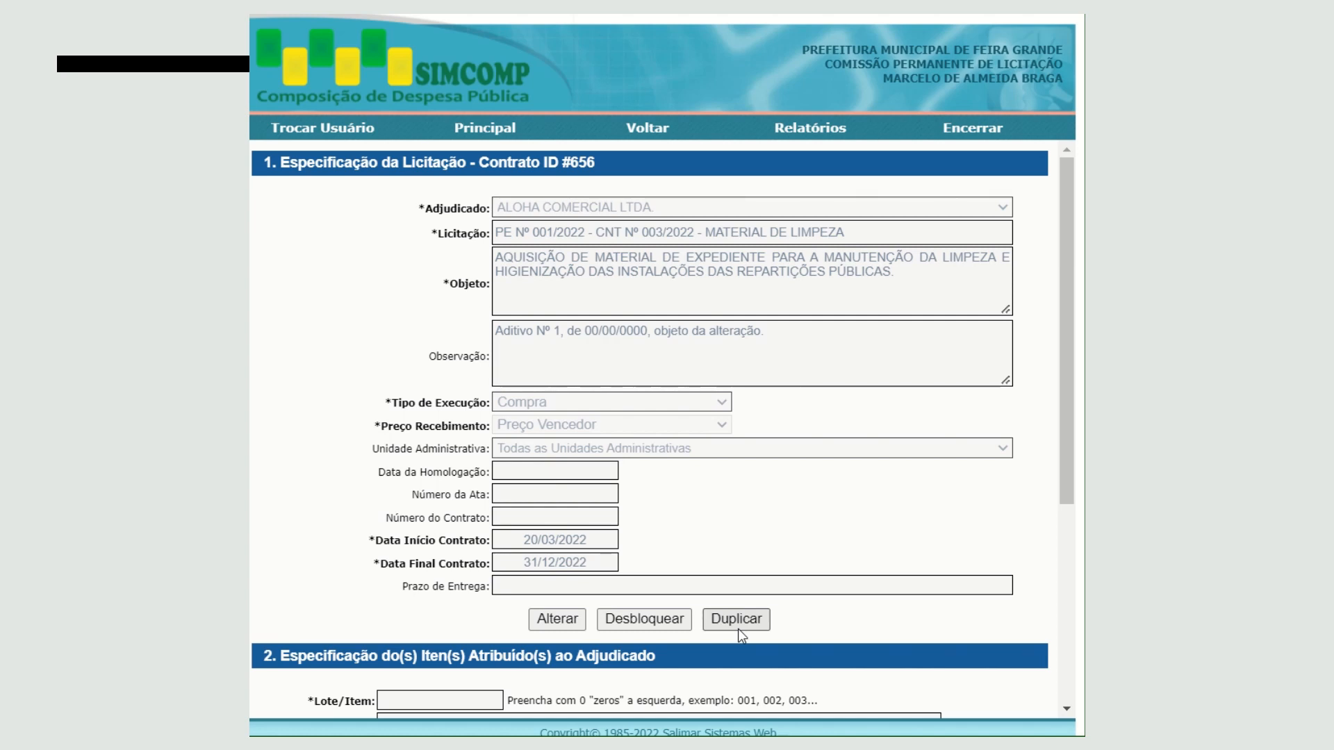
{"action": "left_click", "coordinate": [558, 621]}
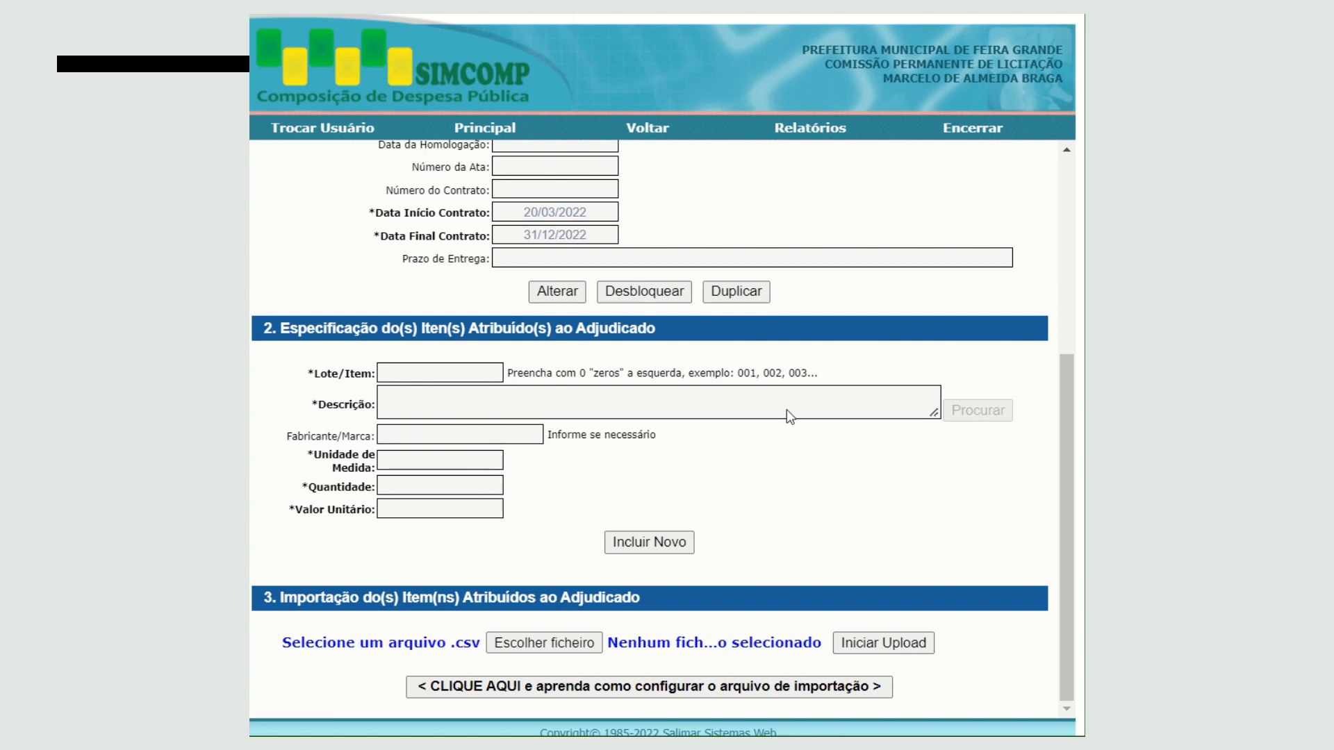
- Begin a new awarded item for the contract with Lote/Item 001
{"action": "left_click", "coordinate": [645, 541]}
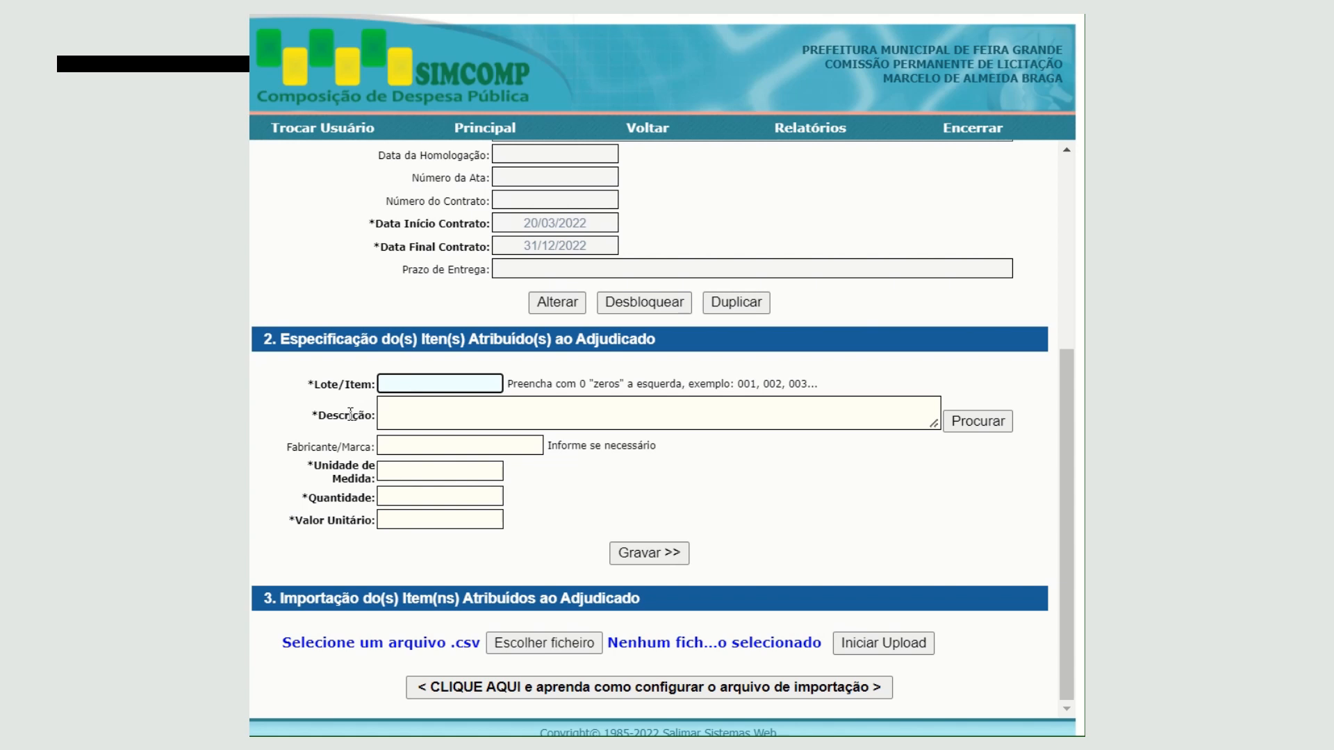
{"action": "type", "text": "001"}
{"action": "key", "text": "Tab"}
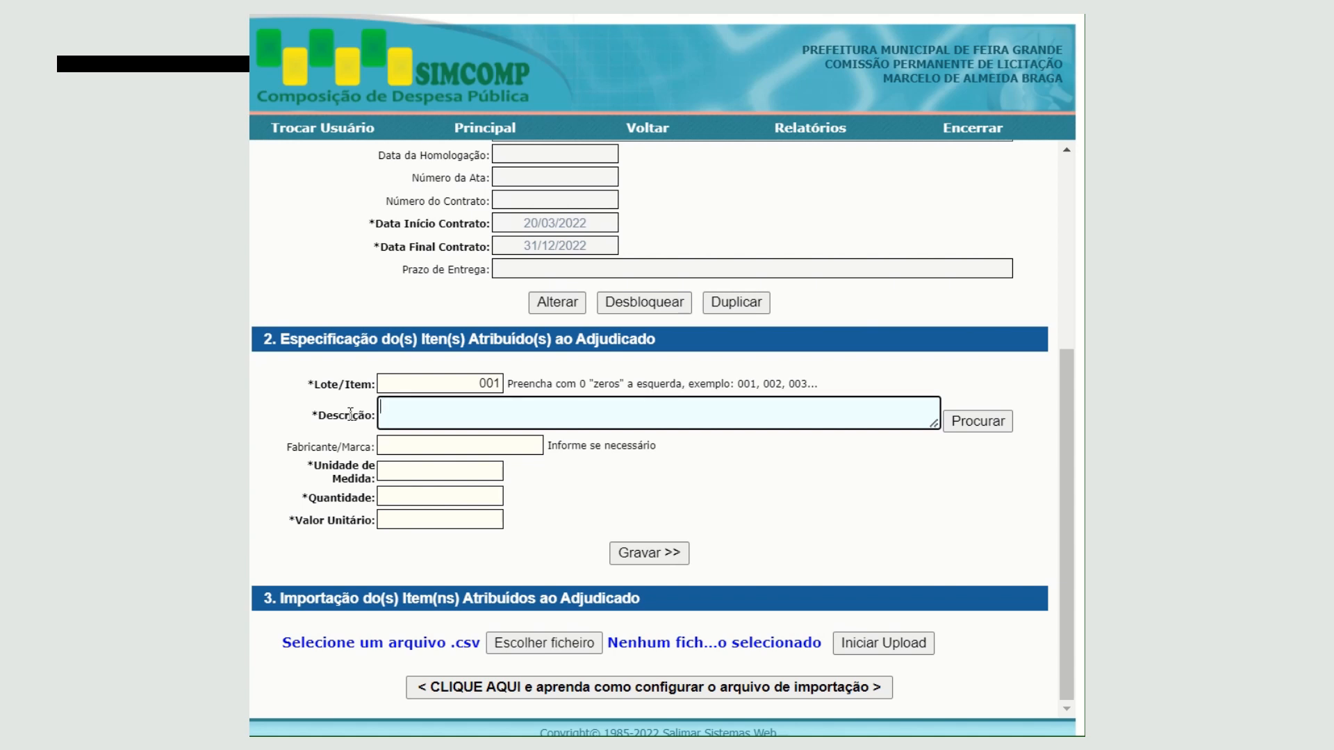
- Enter the item's Descrição as "DESINFETANTE EMBALAGEM 5 l."
{"action": "type", "text": "DESINFETANTE EMBAL"}
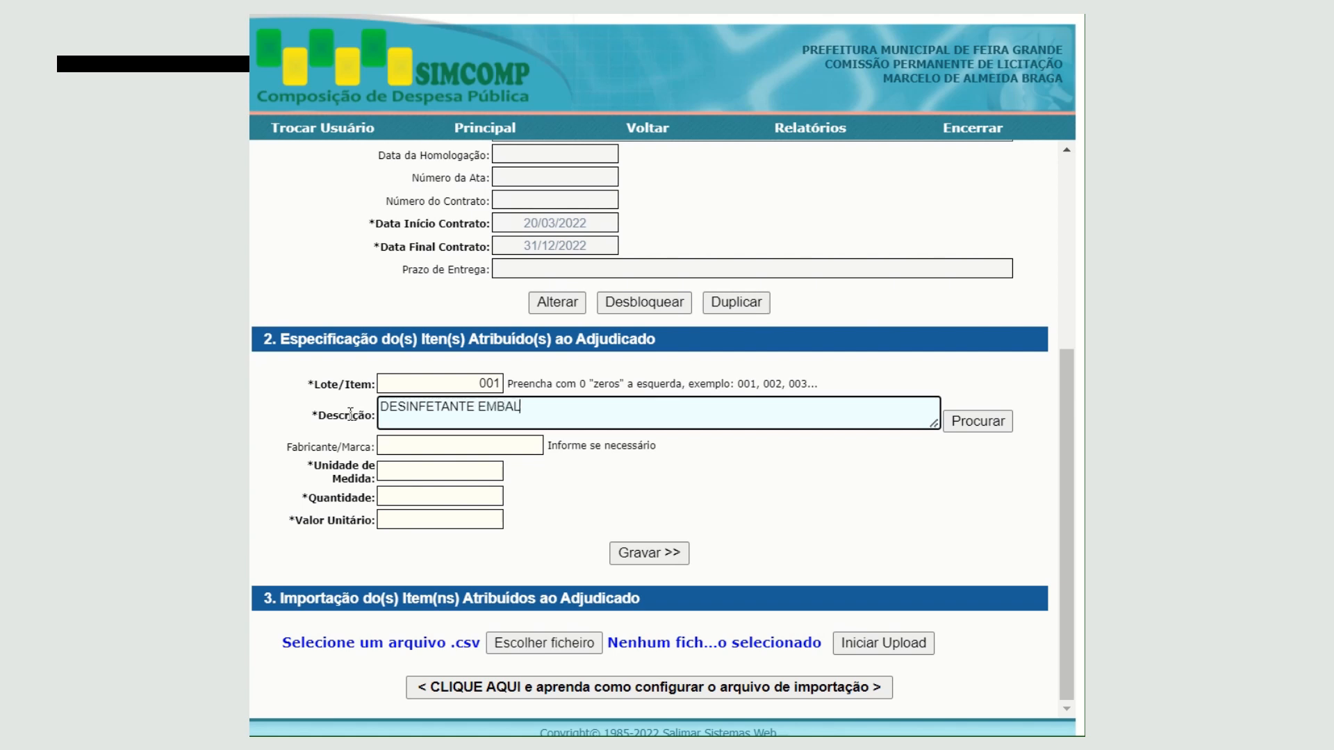
{"action": "type", "text": "AGEM 5 L."}
{"action": "key", "text": "Tab"}
{"action": "key", "text": "Tab"}
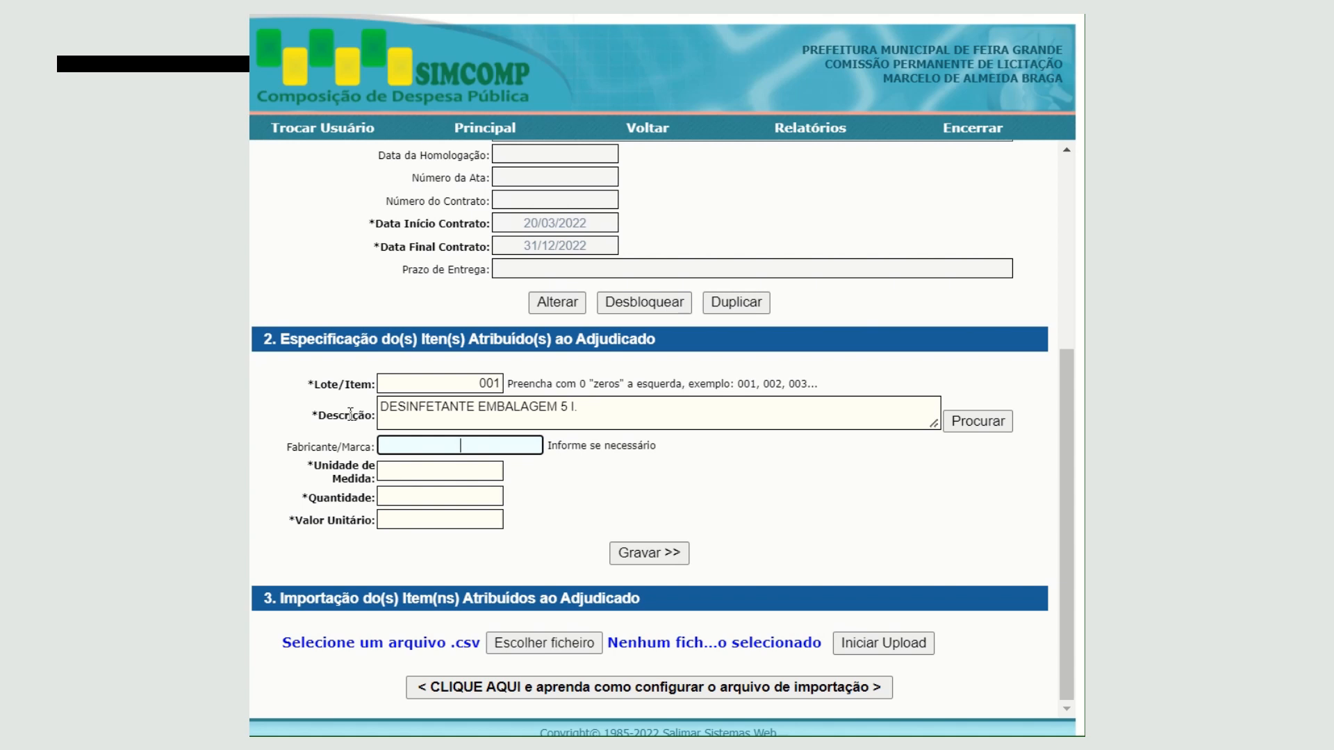
- Set the item's Fabricante/Marca to BOMBRIL and its Unidade de Medida to UND
{"action": "type", "text": "BOMBRIL"}
{"action": "key", "text": "Tab"}
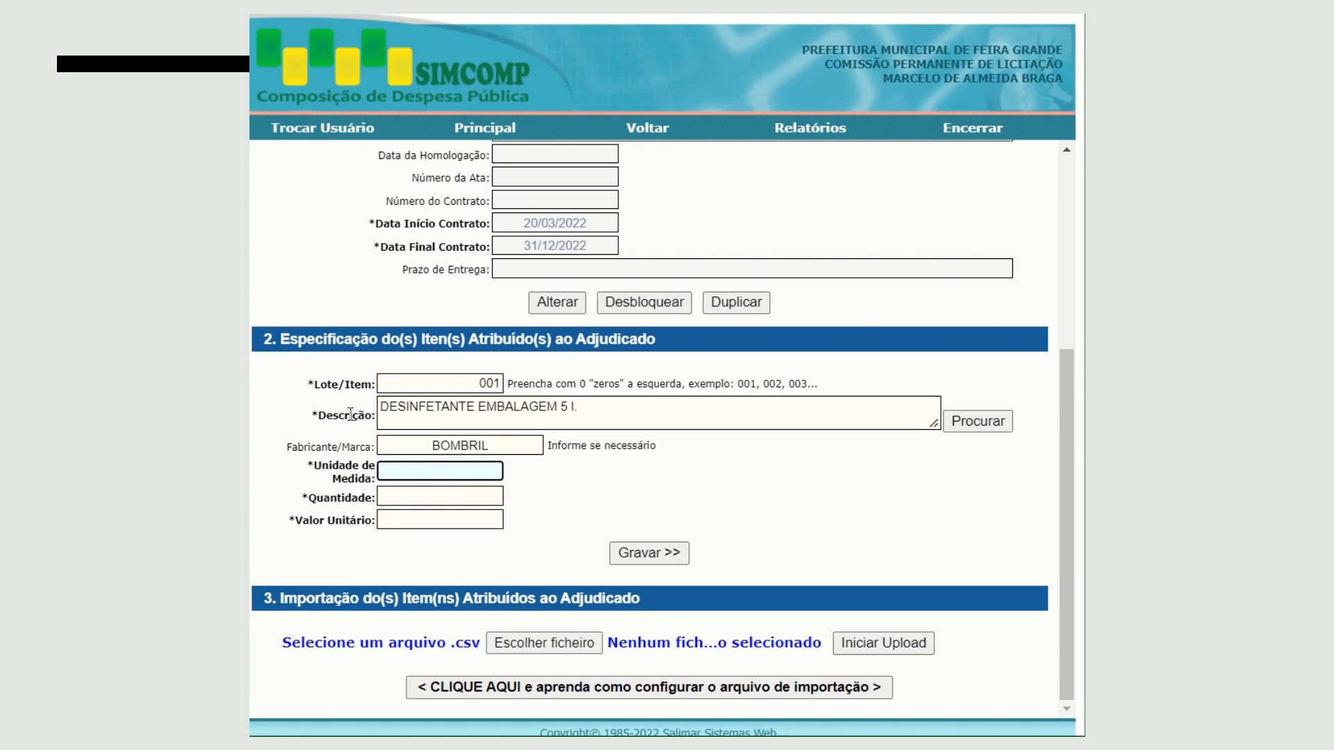
{"action": "type", "text": "UNIDADE"}
{"action": "key", "text": "BackSpace"}
{"action": "key", "text": "BackSpace"}
{"action": "key", "text": "BackSpace"}
{"action": "key", "text": "BackSpace"}
{"action": "key", "text": "BackSpace"}
{"action": "key", "text": "BackSpace"}
{"action": "key", "text": "BackSpace"}
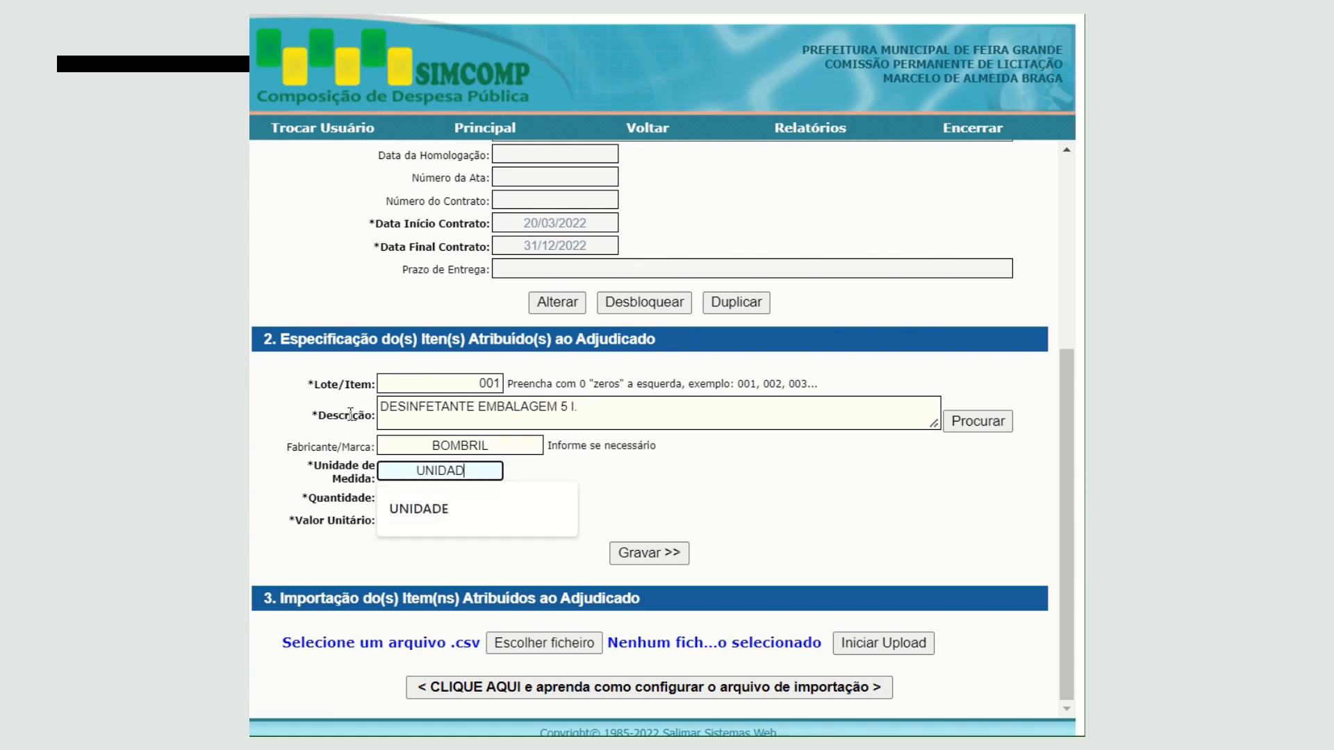
{"action": "type", "text": "UND"}
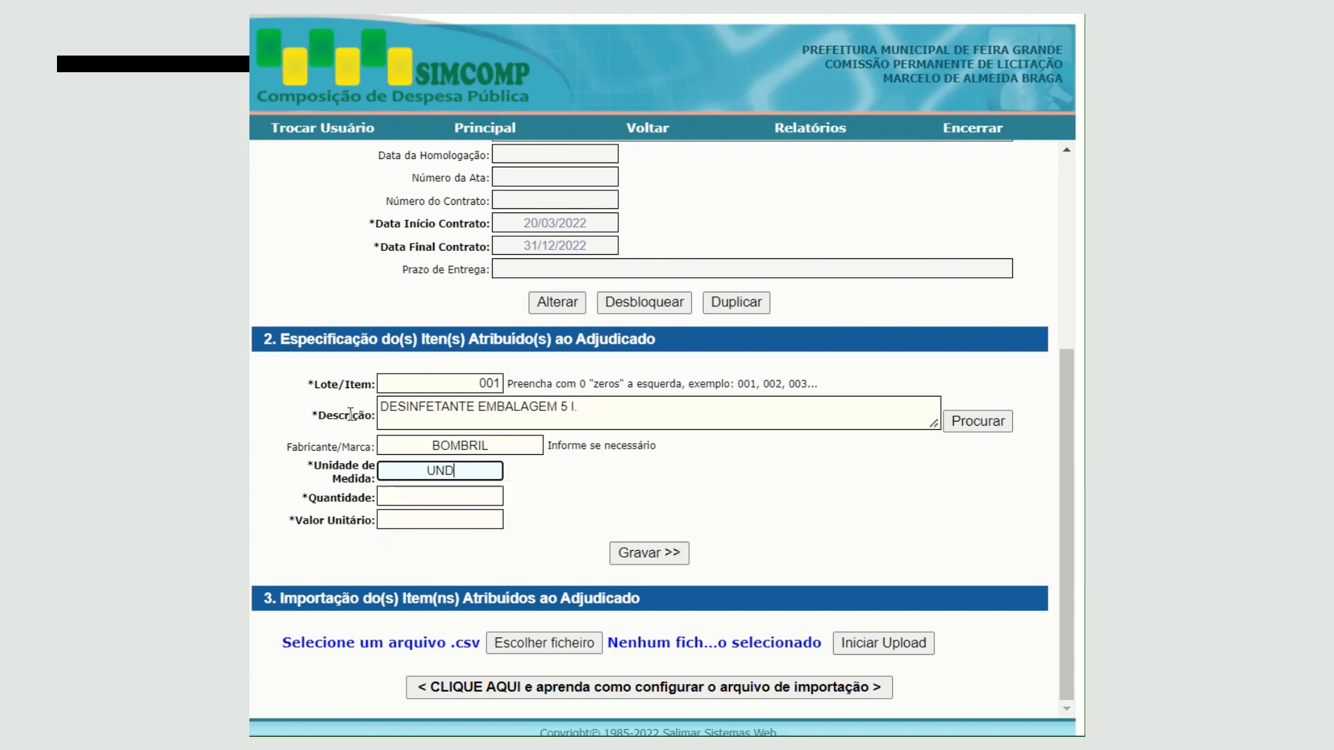
{"action": "key", "text": "Tab"}
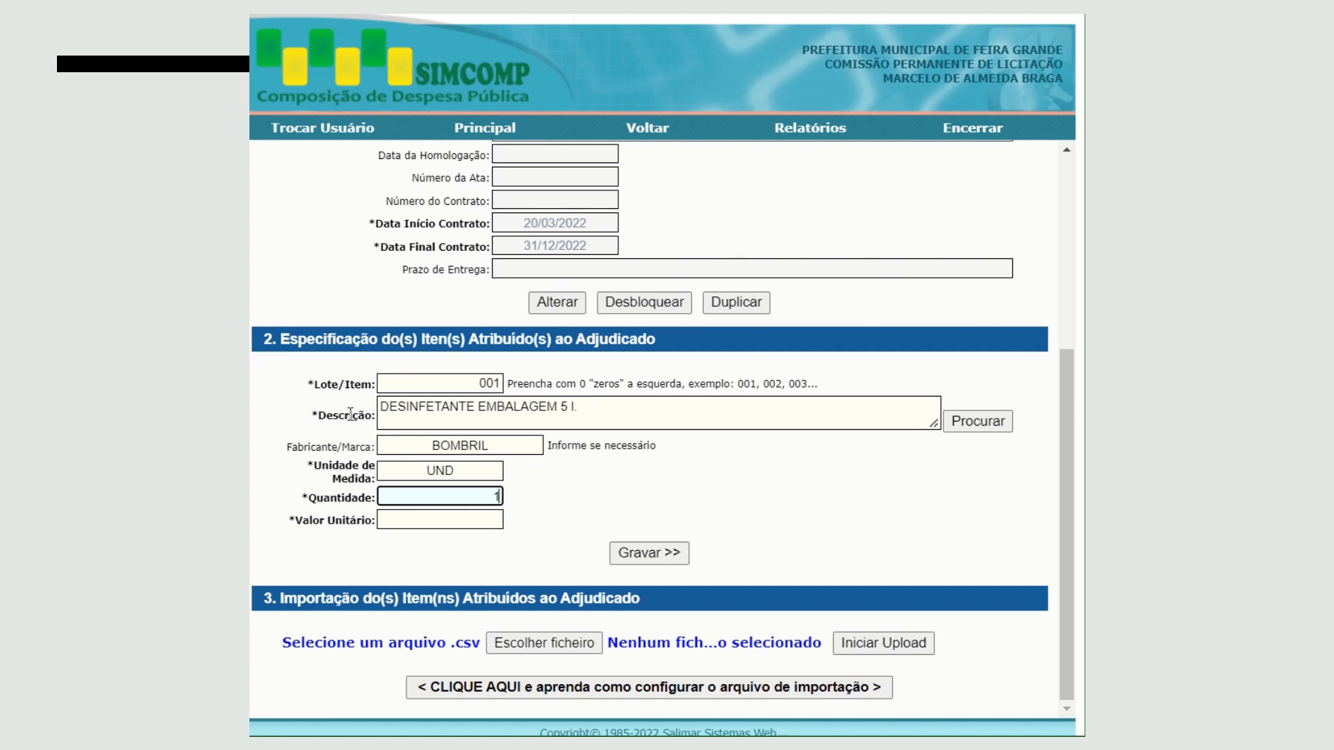
- Save the item with a Quantidade of 100,00 and a Valor Unitário of 11,5000
{"action": "type", "text": "00,"}
{"action": "type", "text": "00"}
{"action": "key", "text": "Tab"}
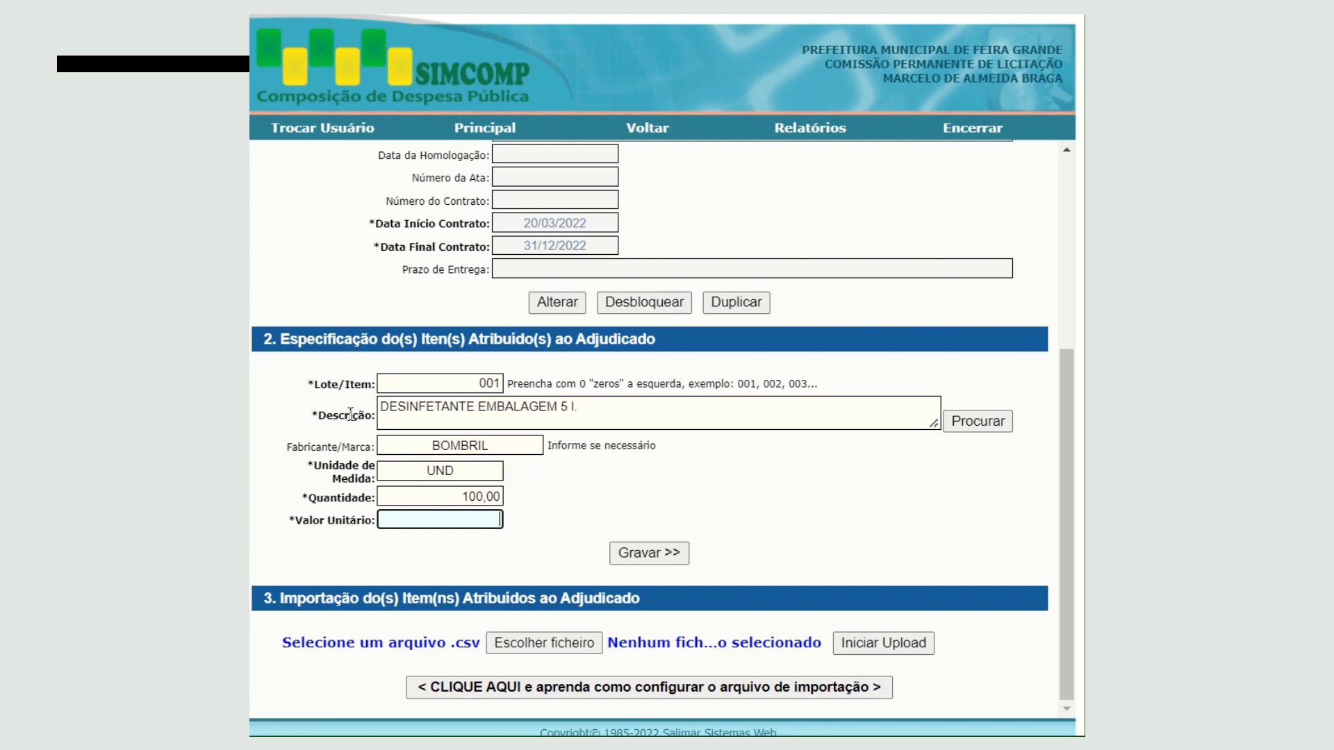
{"action": "type", "text": "1150"}
{"action": "left_click", "coordinate": [653, 553]}
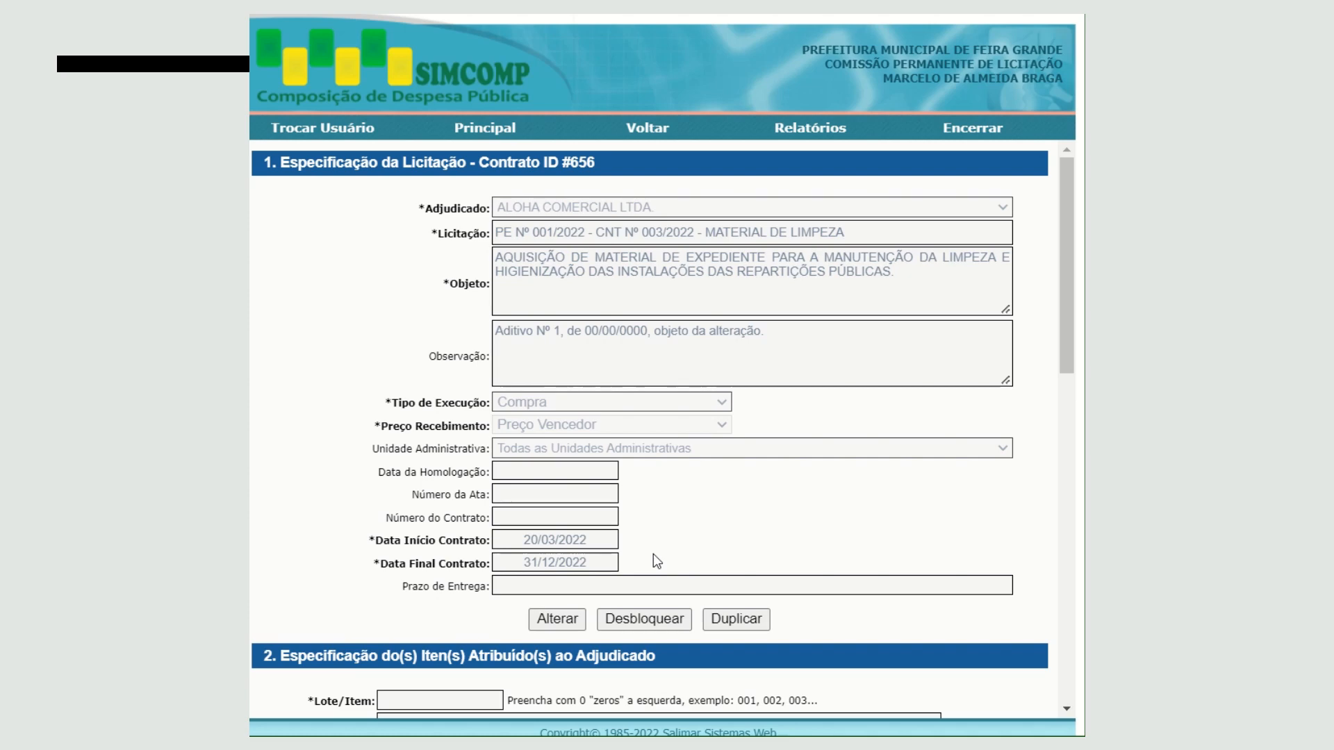
- Examine the awarded items table and its total value, the contract amendment section and the PDF attachment section
{"action": "left_click_drag", "start_coordinate": [1066, 324], "coordinate": [1066, 496]}
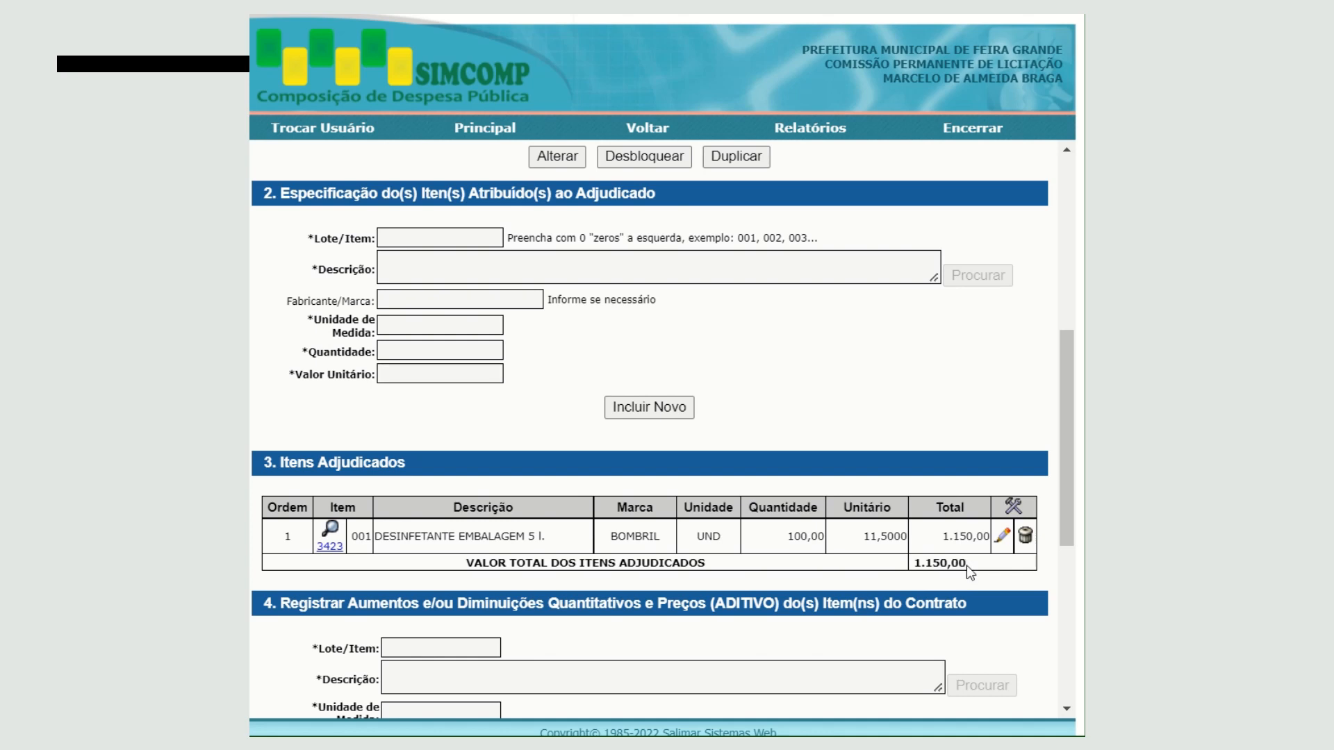
{"action": "left_click_drag", "start_coordinate": [965, 565], "coordinate": [915, 569]}
{"action": "left_click", "coordinate": [945, 362]}
{"action": "left_click", "coordinate": [1068, 393]}
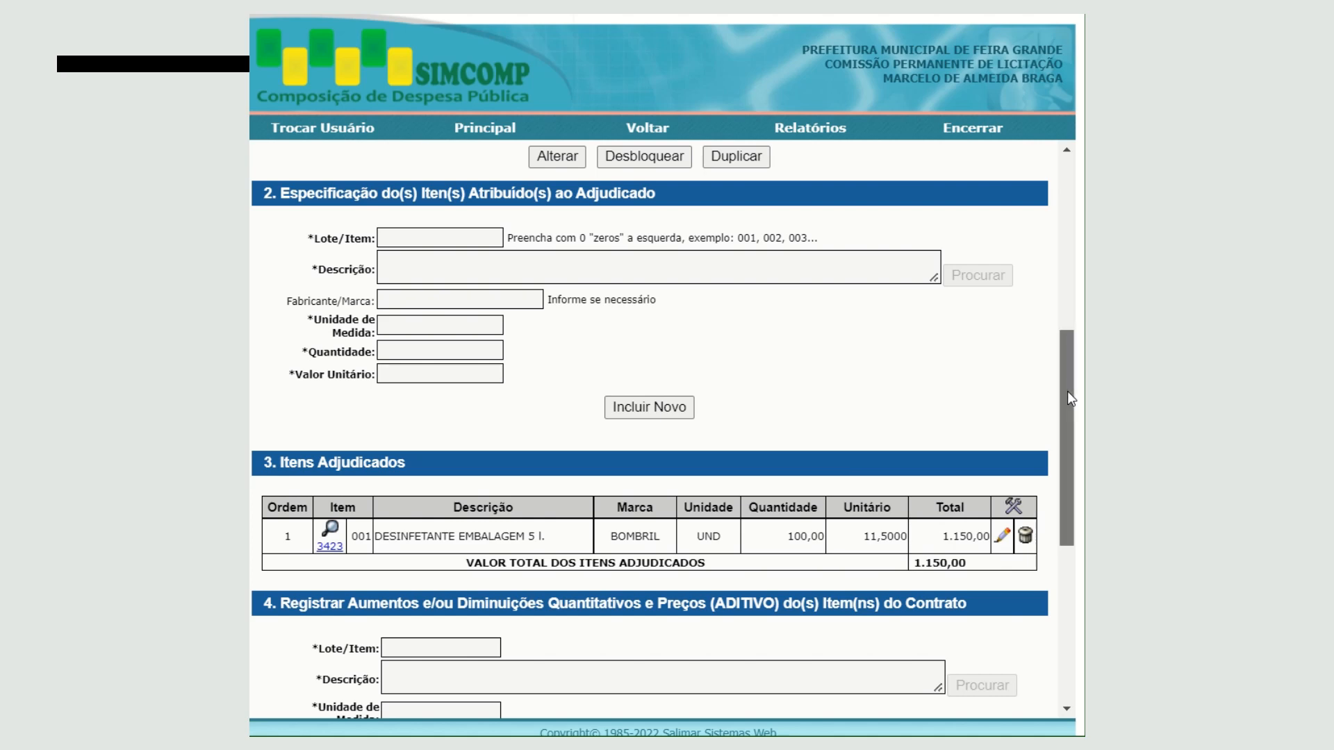
{"action": "left_click_drag", "start_coordinate": [1067, 392], "coordinate": [1068, 547]}
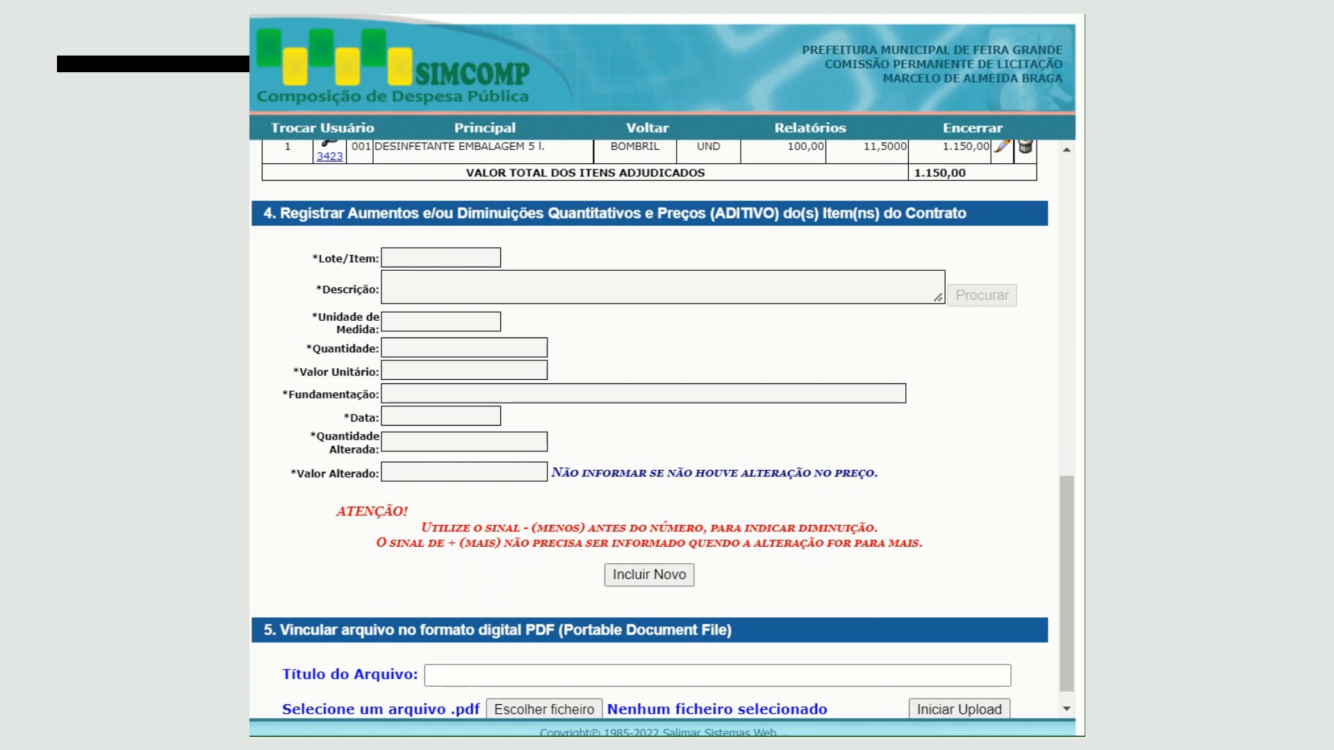
{"action": "left_click_drag", "start_coordinate": [1063, 533], "coordinate": [1080, 610]}
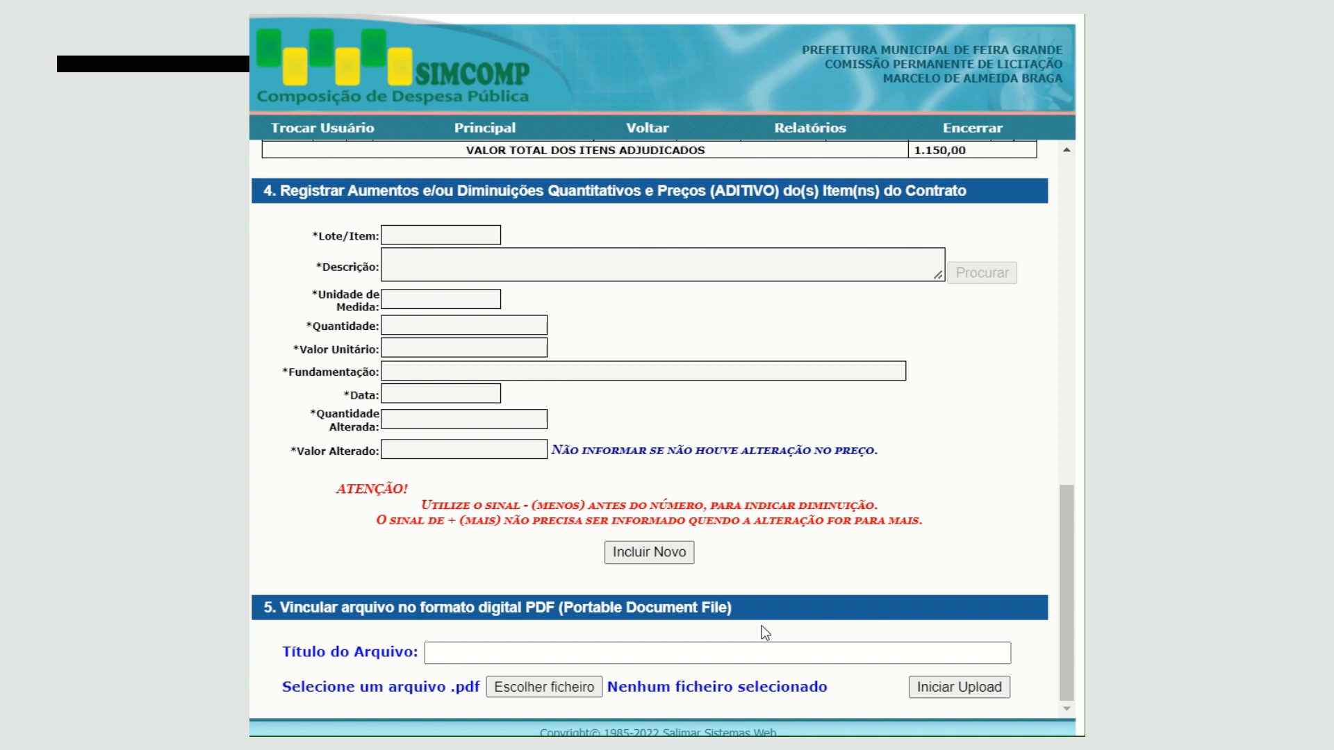
{"action": "left_click", "coordinate": [667, 656]}
{"action": "scroll", "coordinate": [1066, 198], "scroll_direction": "up", "scroll_amount": 12}
{"action": "left_click_drag", "start_coordinate": [1065, 199], "coordinate": [1063, 343]}
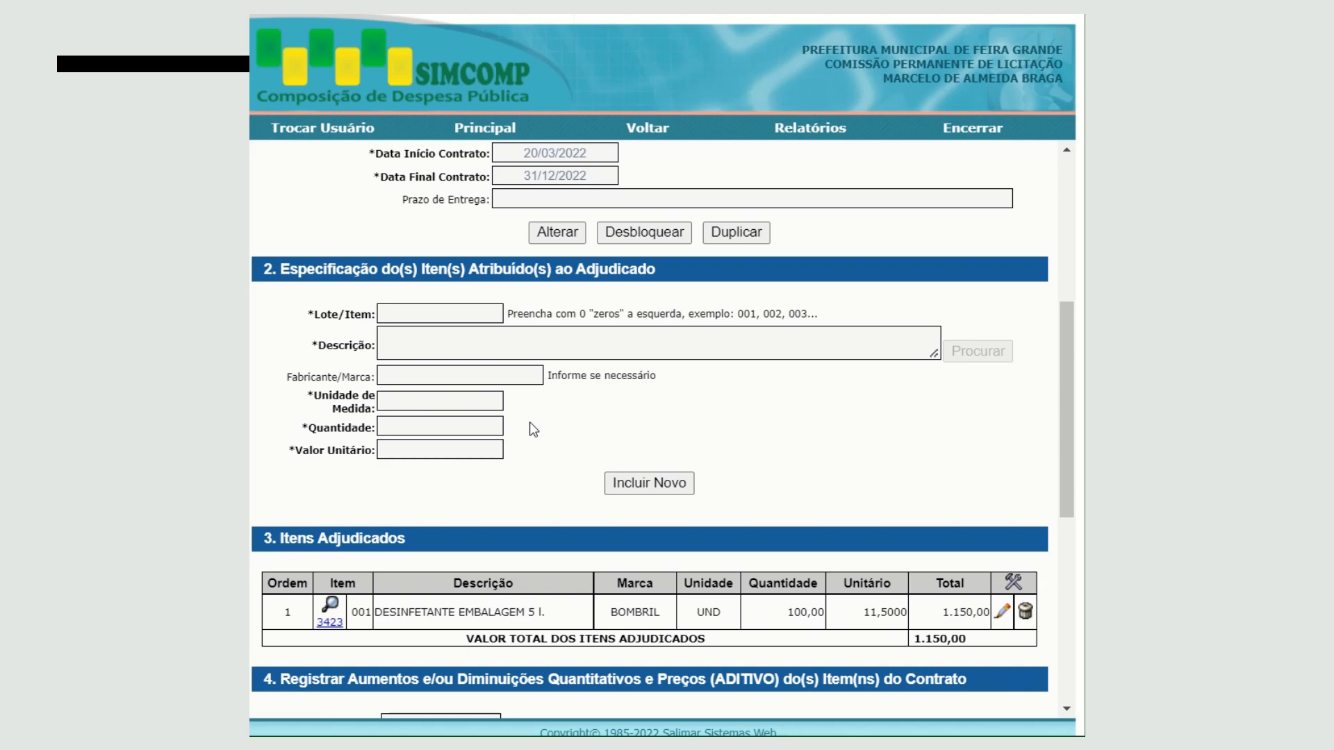
{"action": "left_click", "coordinate": [1066, 684]}
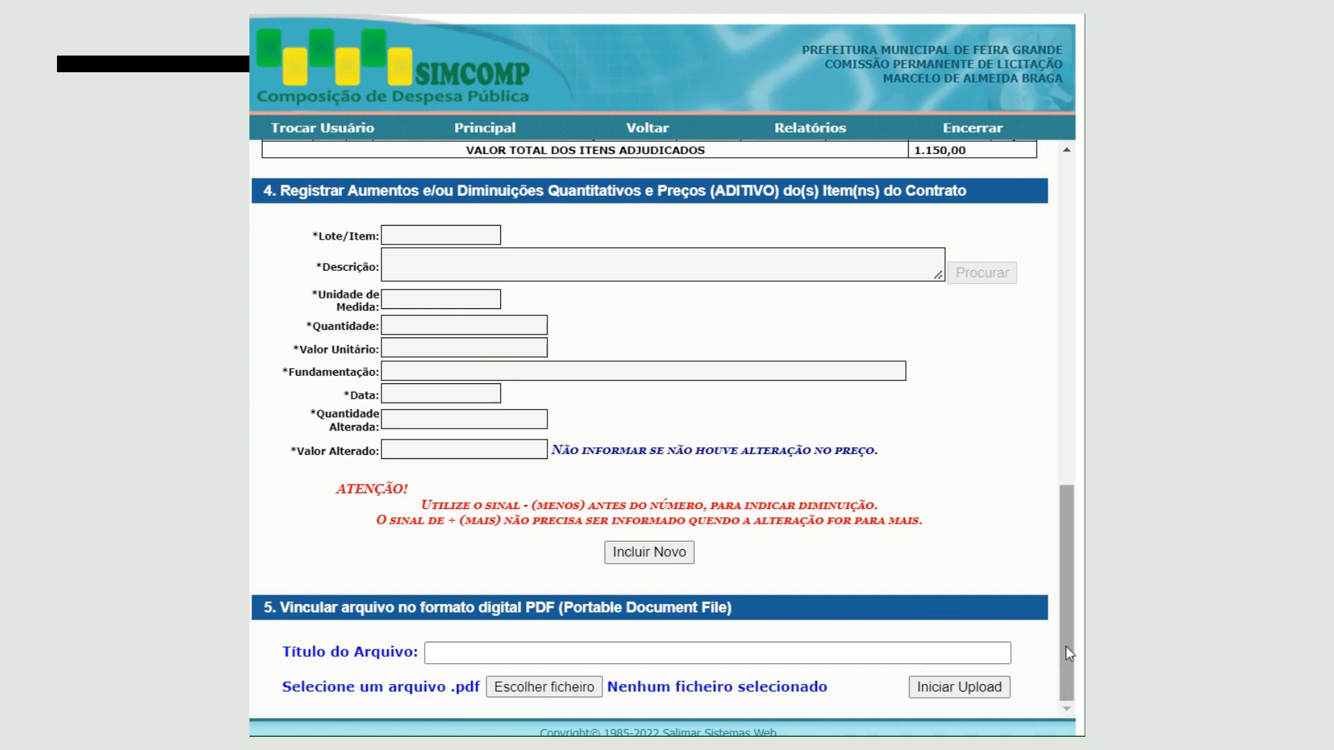
{"action": "left_click_drag", "start_coordinate": [1065, 646], "coordinate": [1056, 490]}
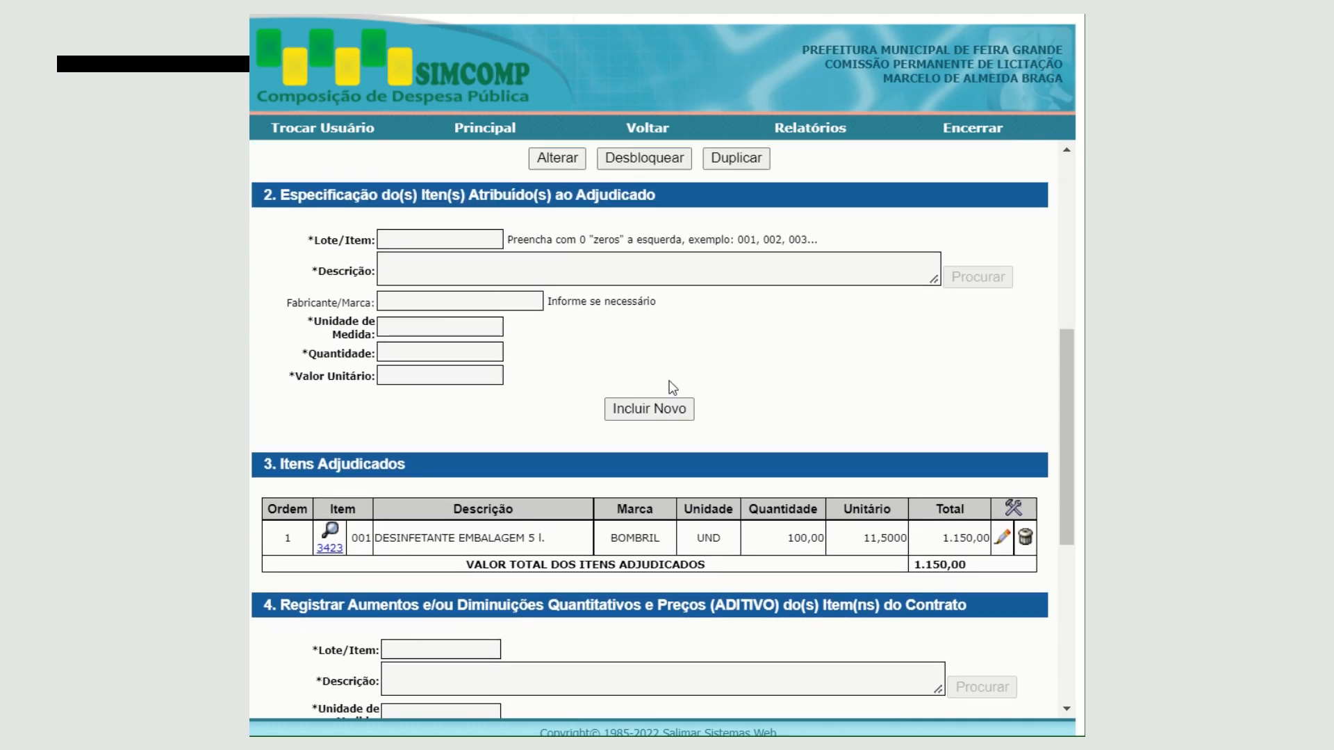
- Delete the DESINFETANTE item from Itens Adjudicados and return to the contract record
{"action": "left_click", "coordinate": [1025, 539]}
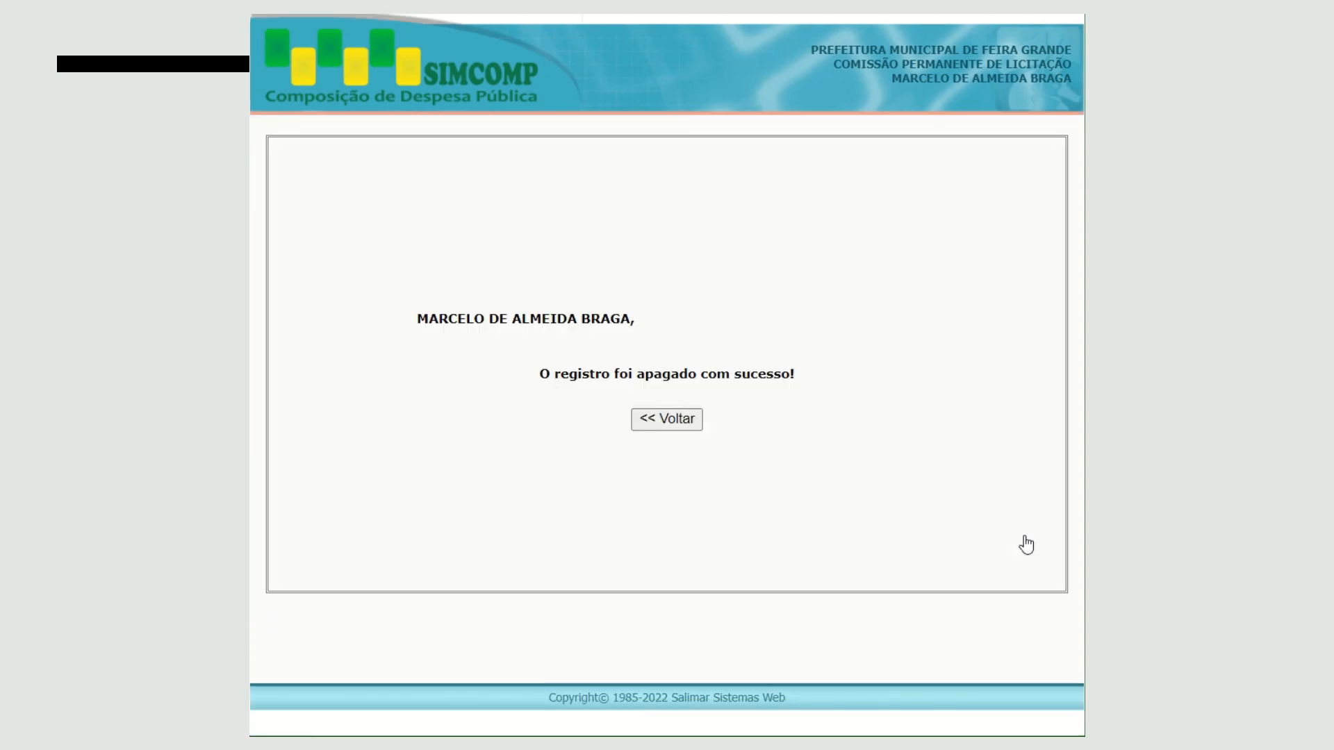
{"action": "left_click", "coordinate": [663, 421]}
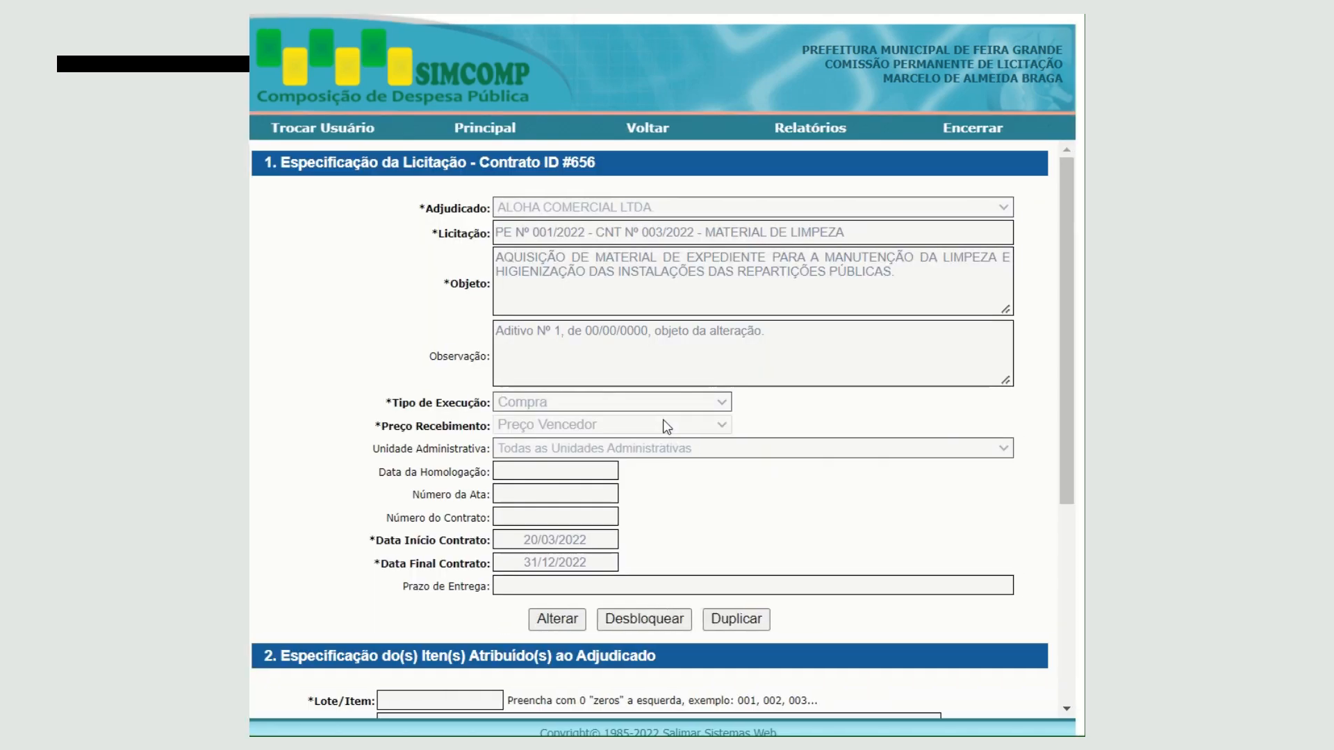
- Consult the guide on configuring the .csv import file for awarded items and close it
{"action": "scroll", "coordinate": [1067, 698], "scroll_direction": "down", "scroll_amount": 5}
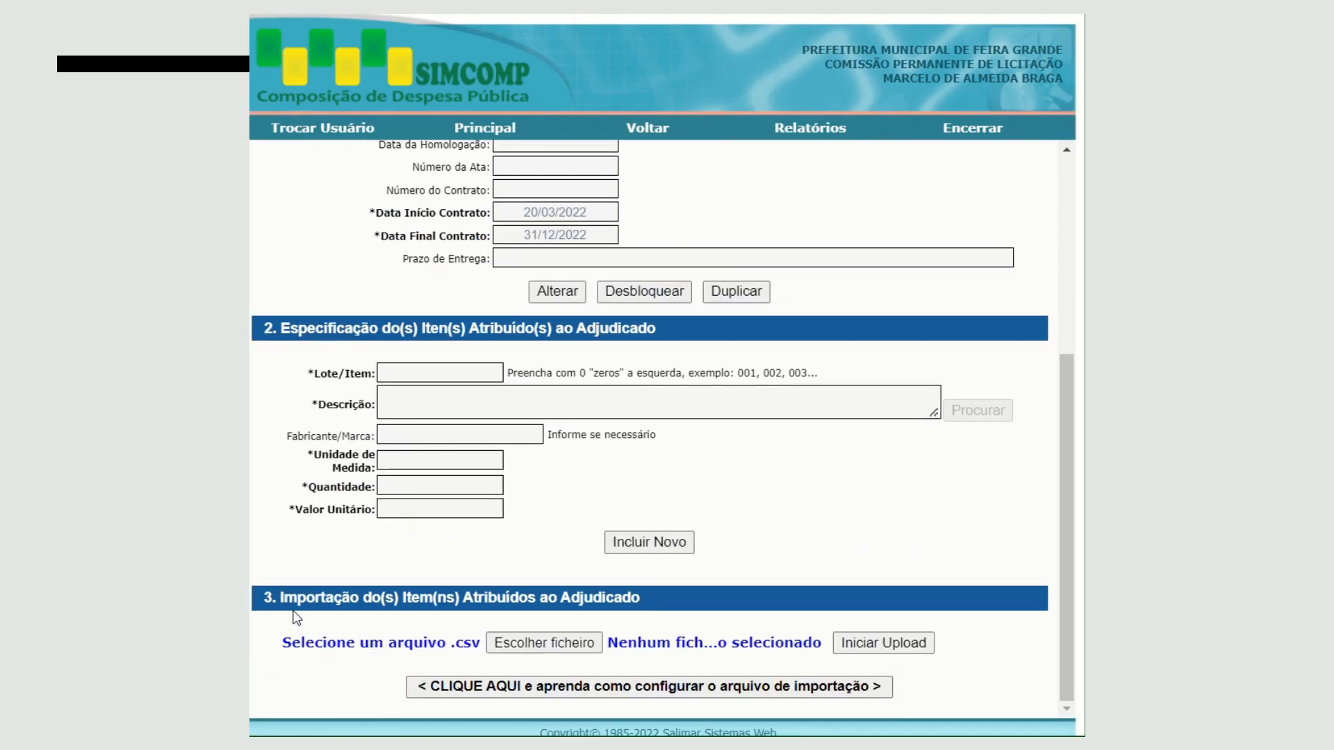
{"action": "left_click", "coordinate": [650, 691]}
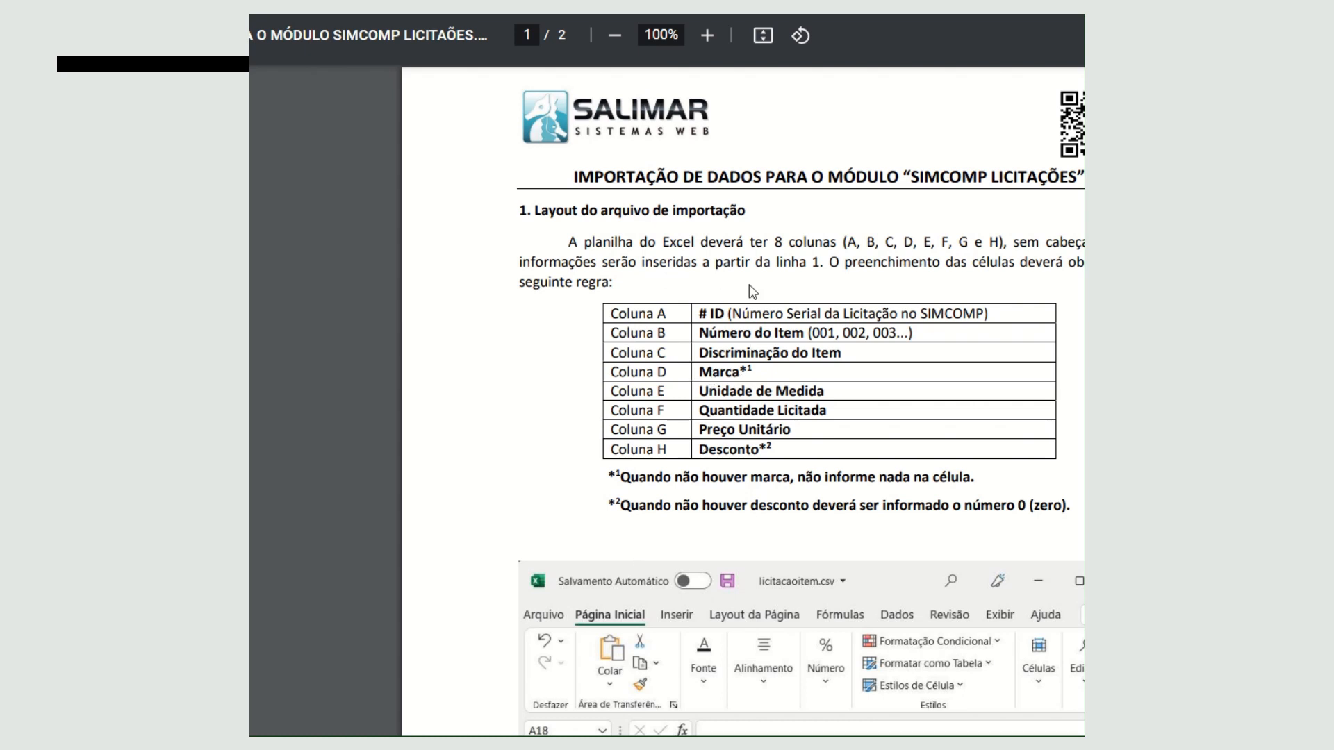
{"action": "key", "text": "ctrl+w"}
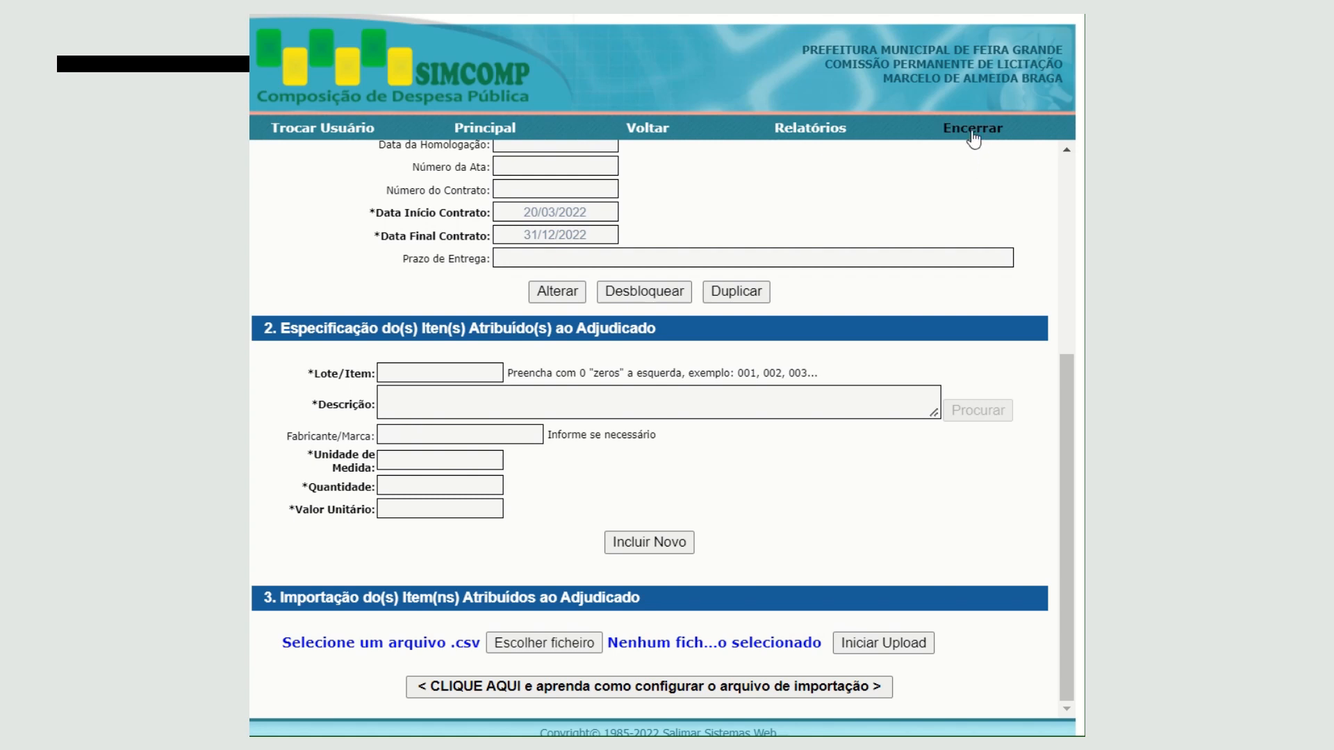
- End the session and log out of the system
{"action": "left_click", "coordinate": [973, 130]}
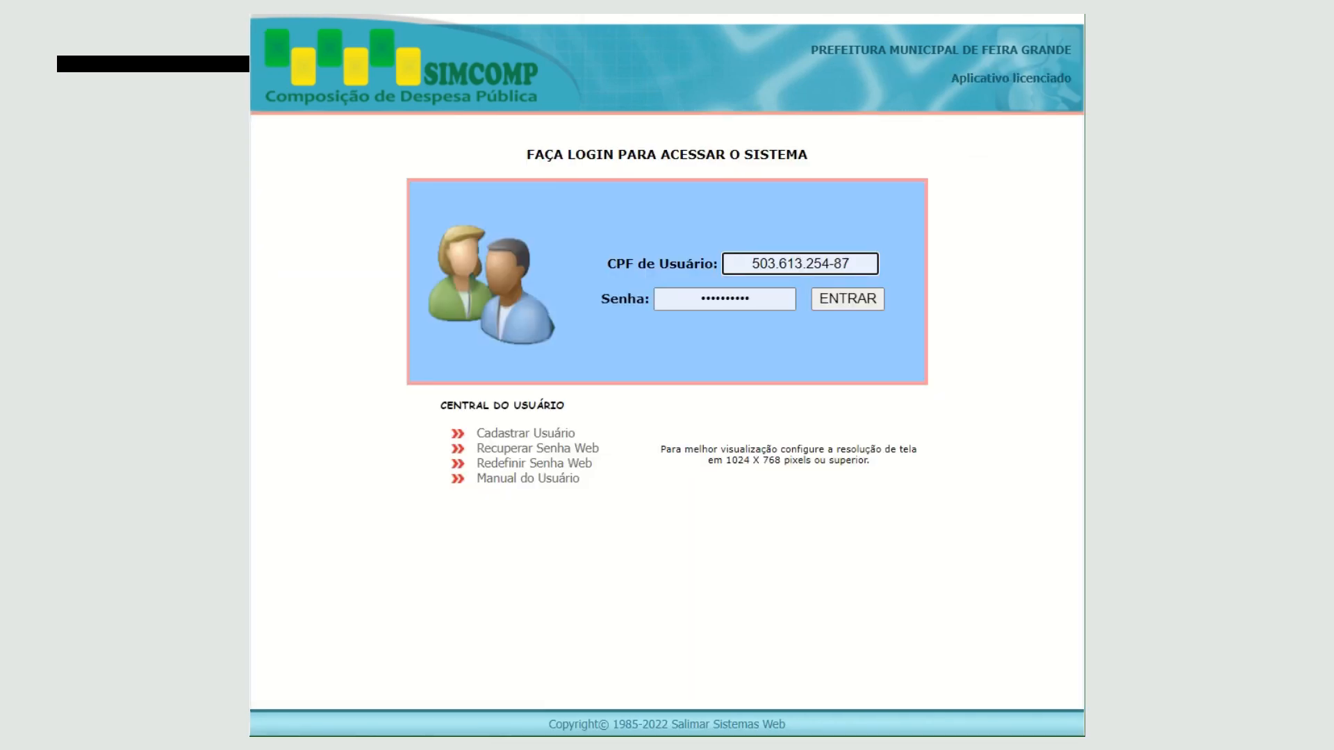